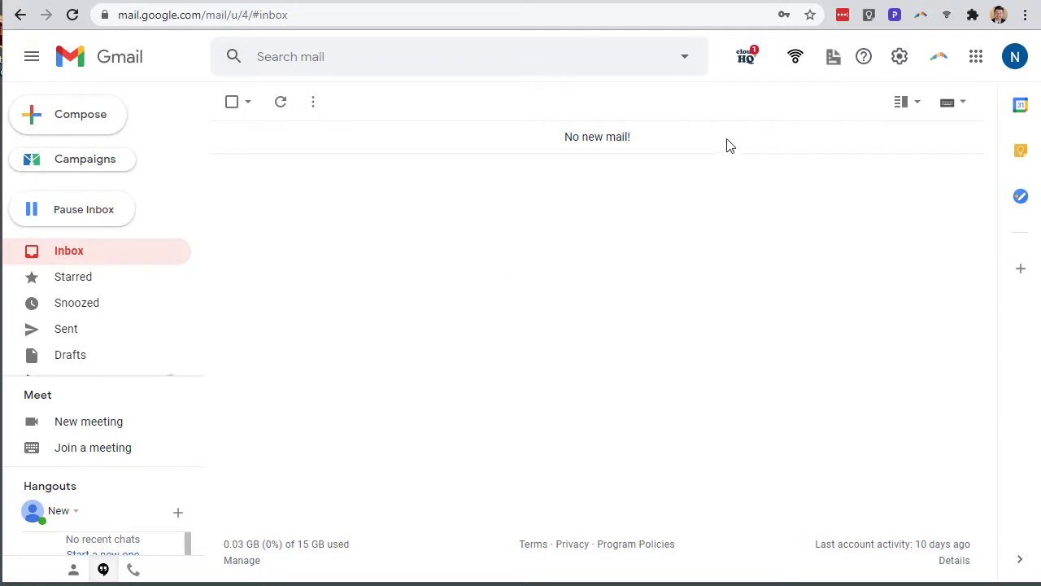
# Open the Chrome Web Store from the browser's extension management page
pyautogui.click(974, 16)
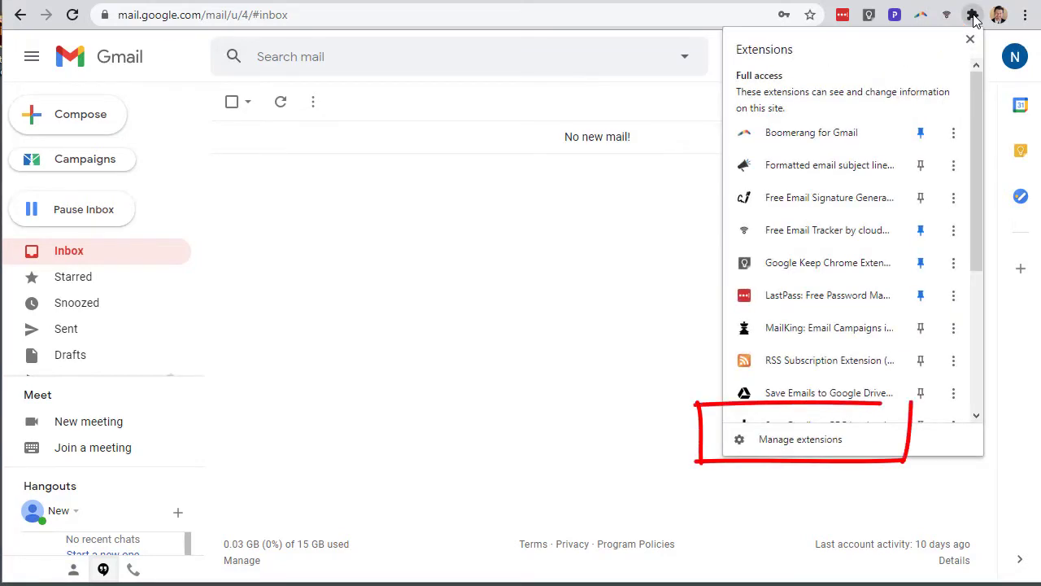
pyautogui.click(795, 444)
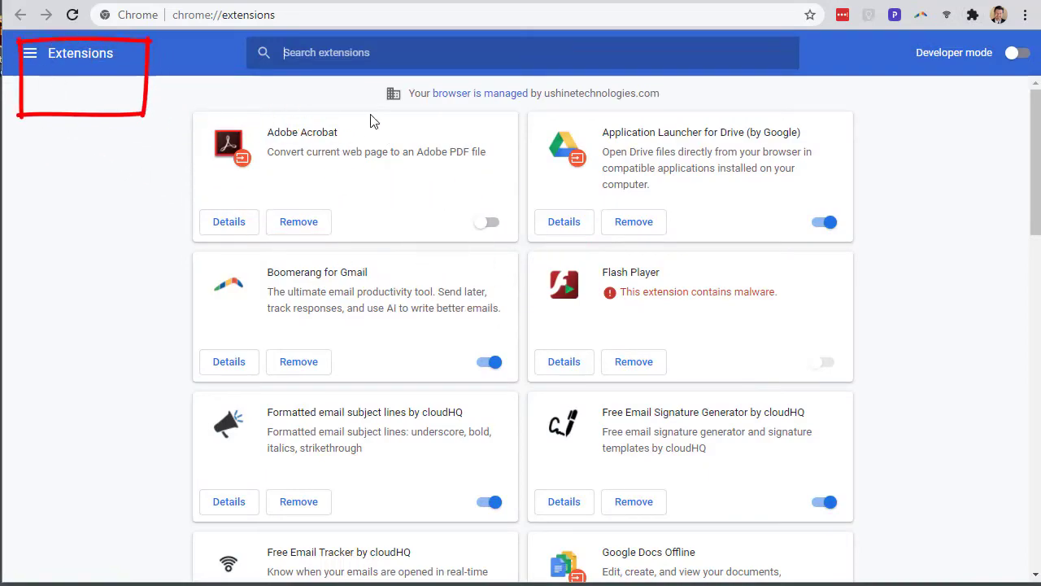
pyautogui.click(29, 52)
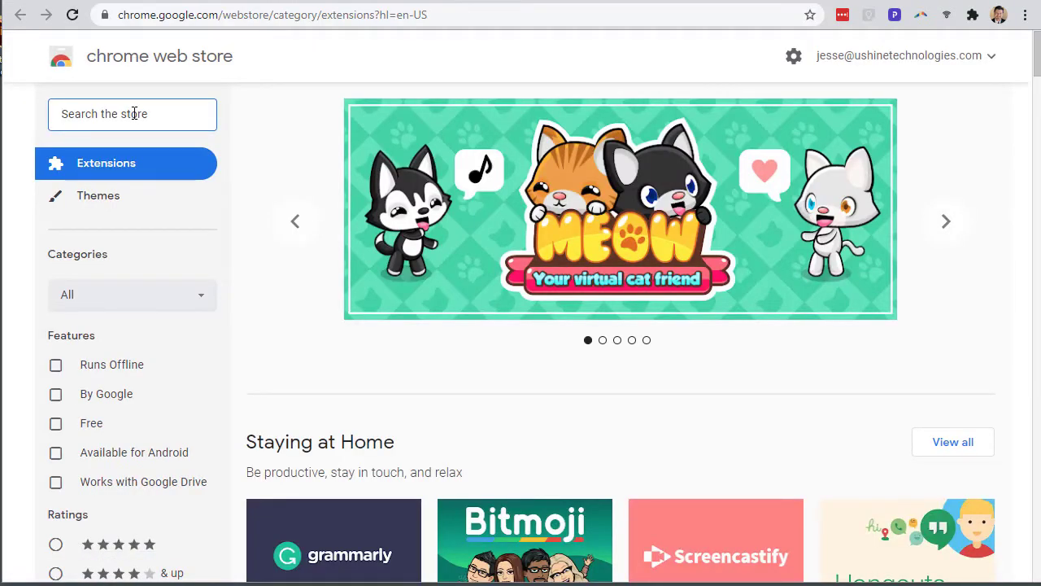
# Search the Chrome Web Store for mailking
pyautogui.click(135, 113)
pyautogui.write('mailking')
pyautogui.press('Return')
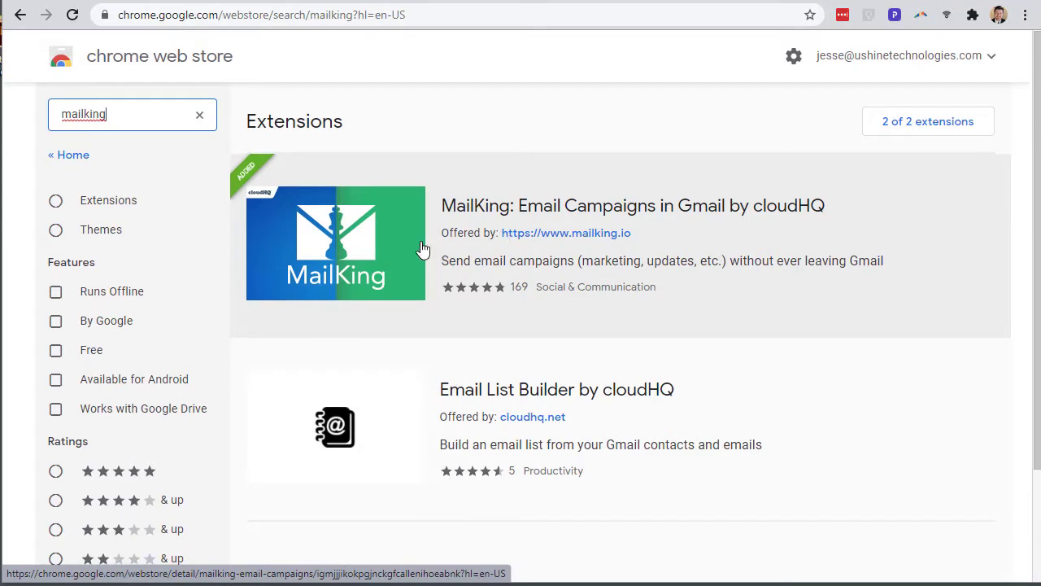
# Replace the store search with cloudhq and run it
pyautogui.moveTo(130, 112); pyautogui.dragTo(34, 122)
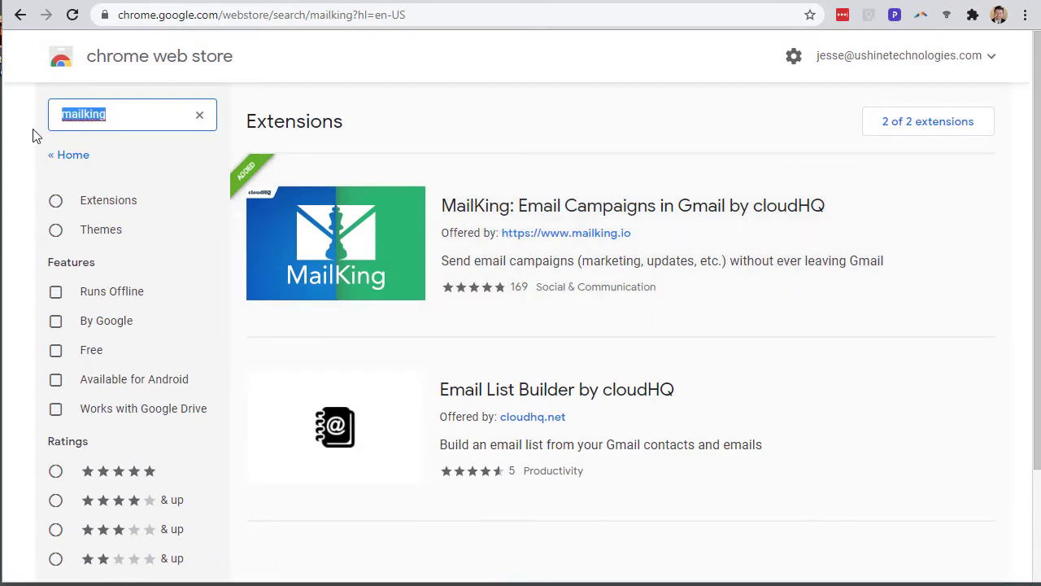
pyautogui.write('cloudh')
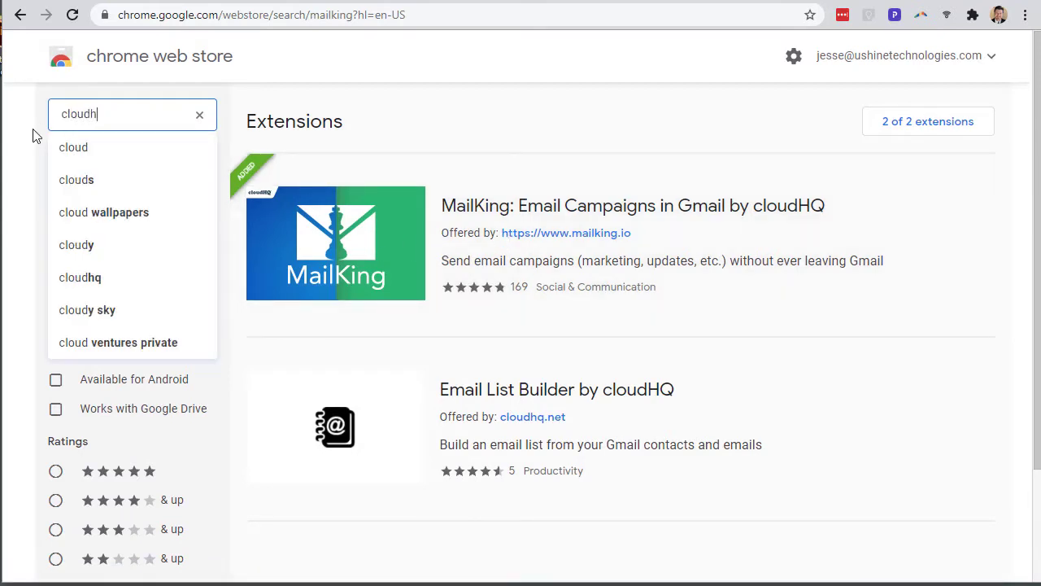
pyautogui.write('q')
pyautogui.press('BackSpace')
pyautogui.write('1')
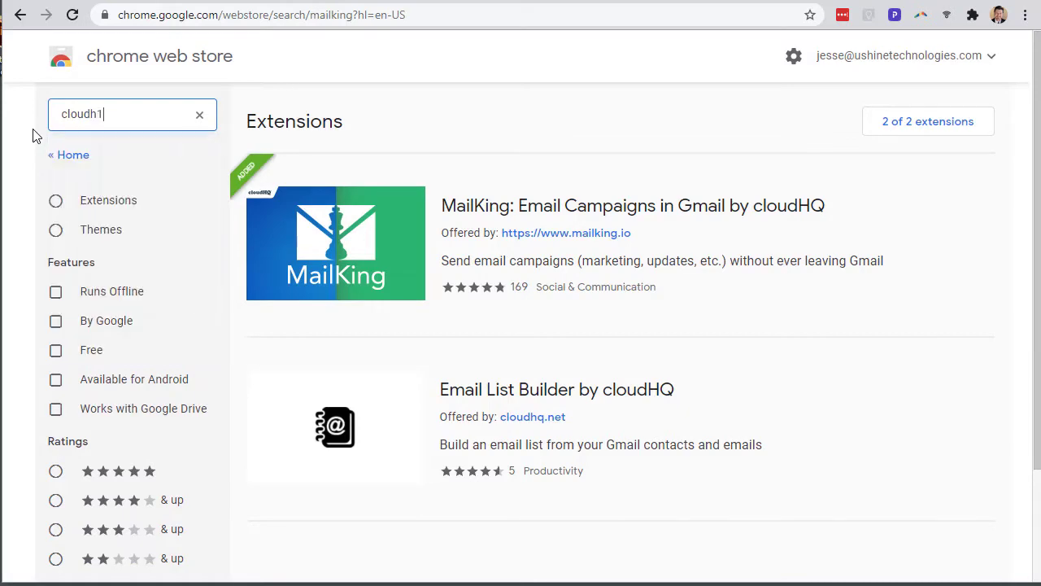
pyautogui.write('q')
pyautogui.press('Return')
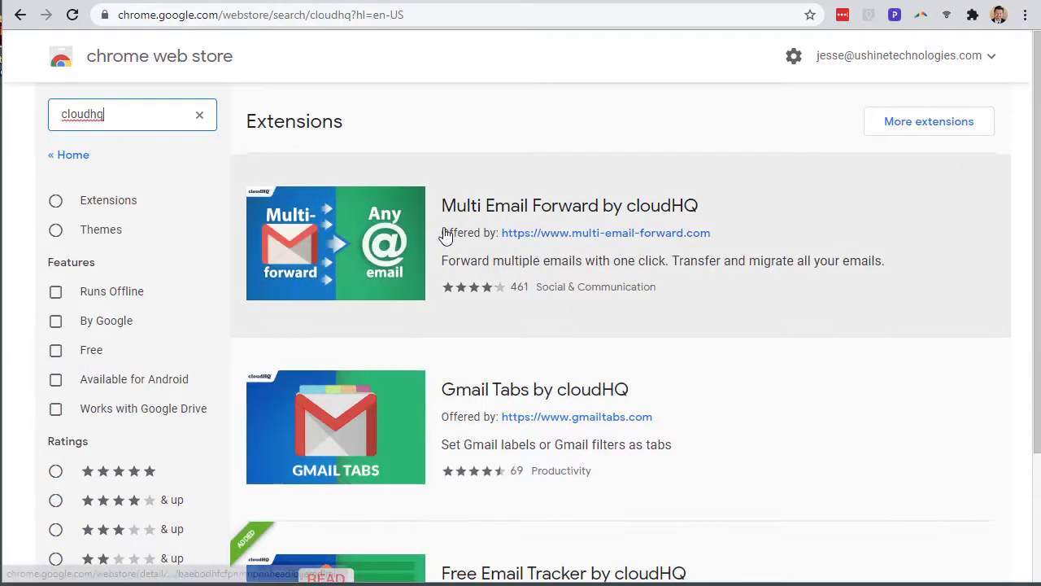
# Show the full list of extensions matching cloudhq and look through the cloudHQ Gmail add-ons
pyautogui.scroll(-2, 588, 291)
pyautogui.scroll(2, 576, 301)
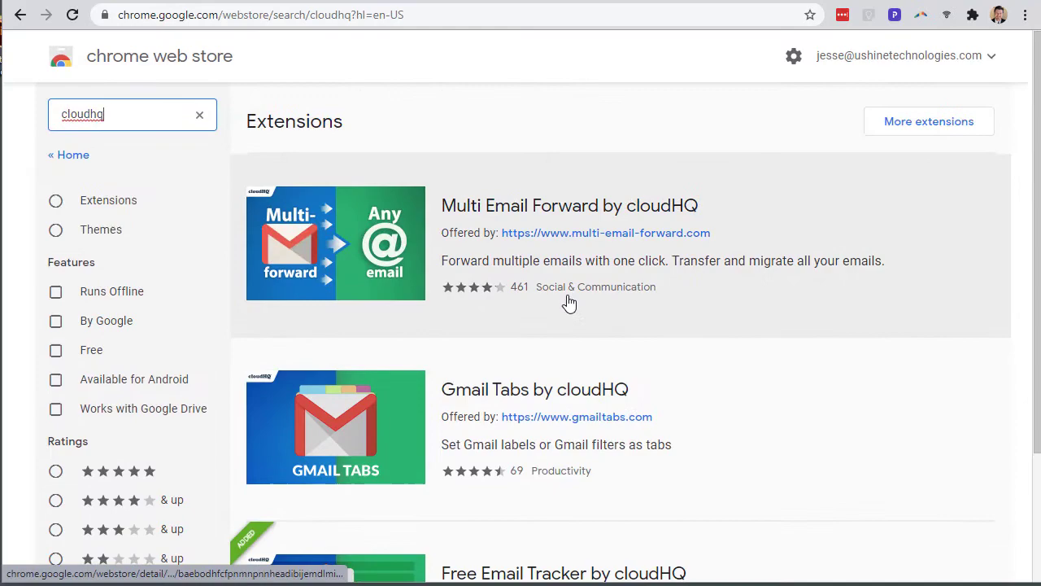
pyautogui.click(880, 118)
pyautogui.scroll(-10, 415, 262)
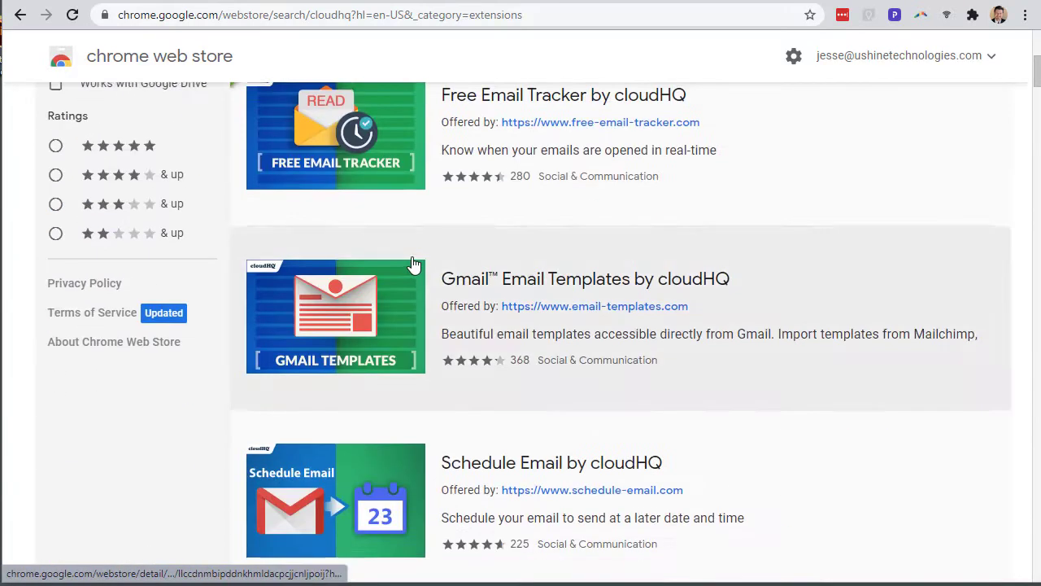
pyautogui.scroll(-9, 411, 264)
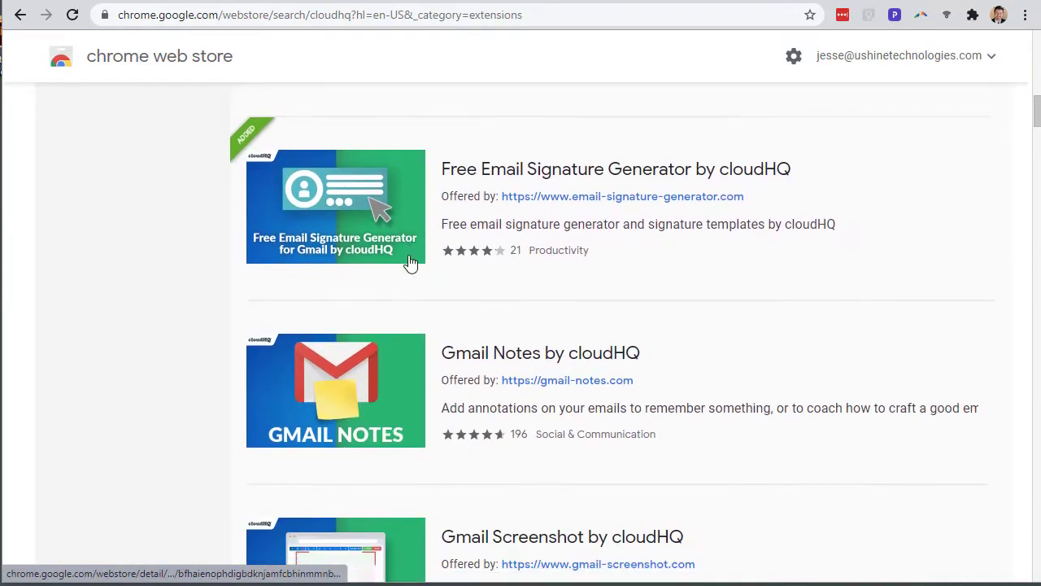
pyautogui.scroll(-2, 411, 264)
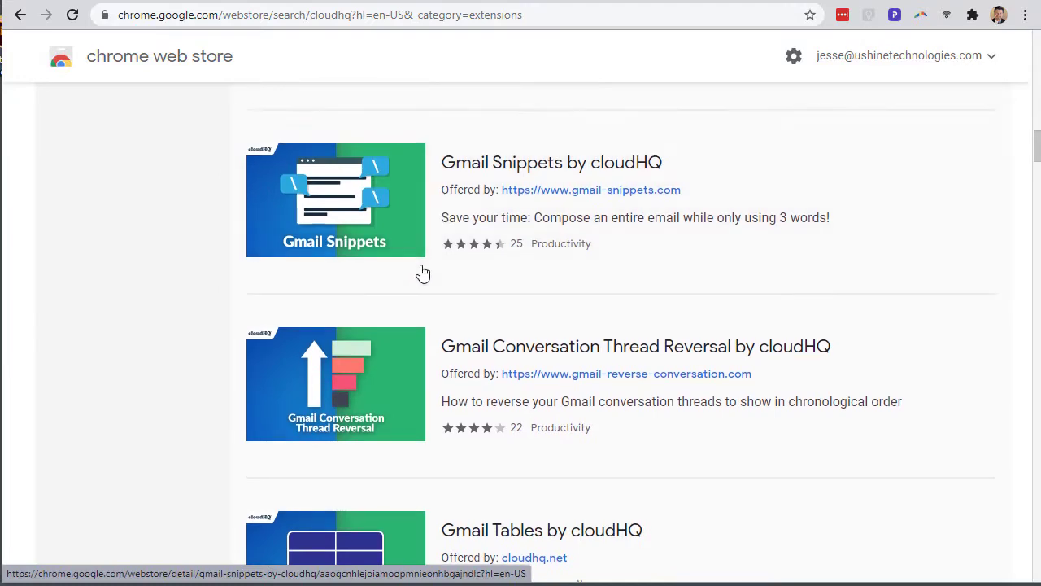
pyautogui.scroll(12, 418, 272)
pyautogui.scroll(5, 421, 272)
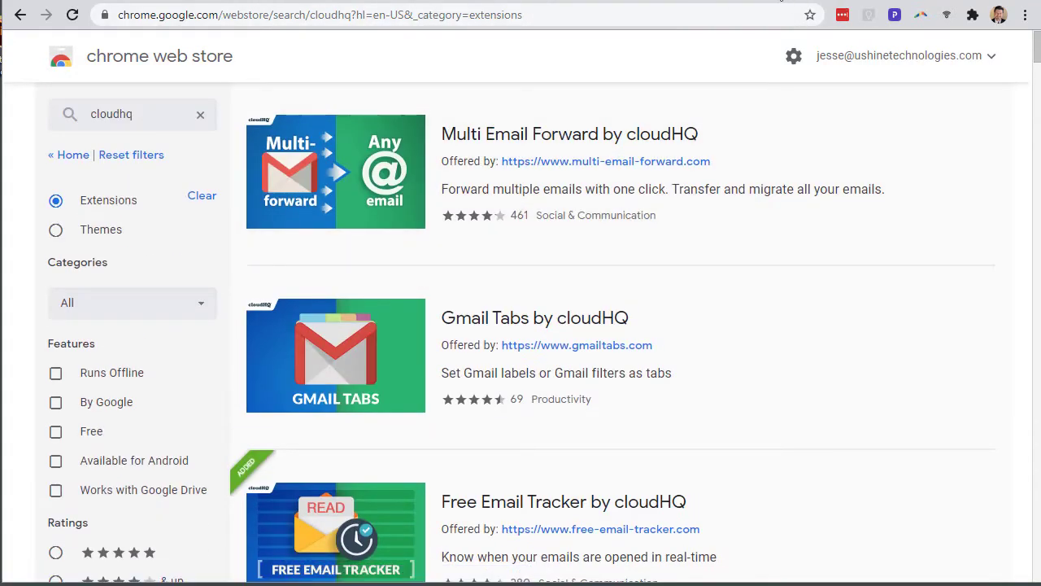
# Close the web store and extensions pages, and check which account is signed in to Gmail
pyautogui.click(779, 2)
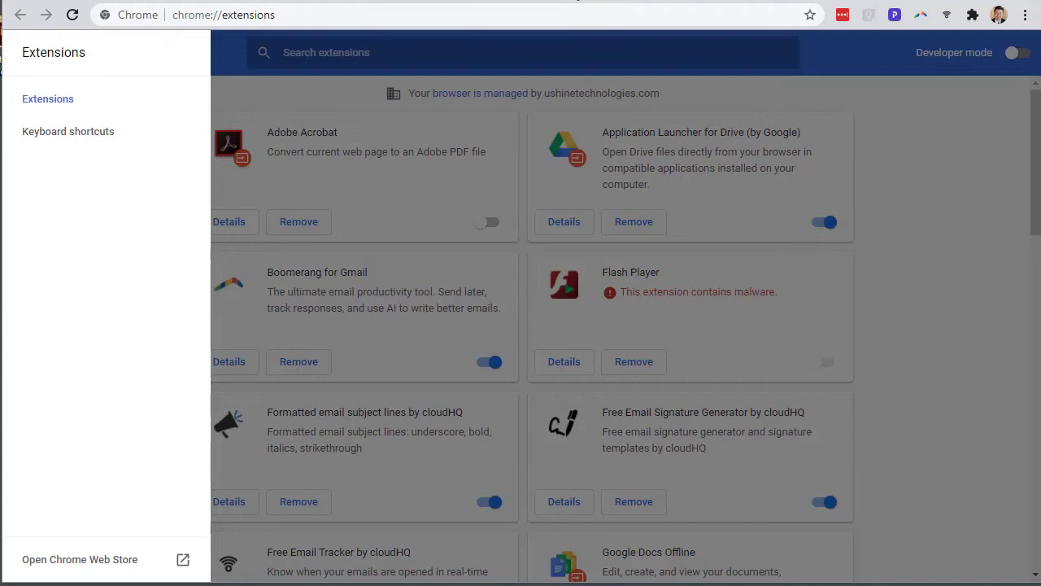
pyautogui.click(491, 2)
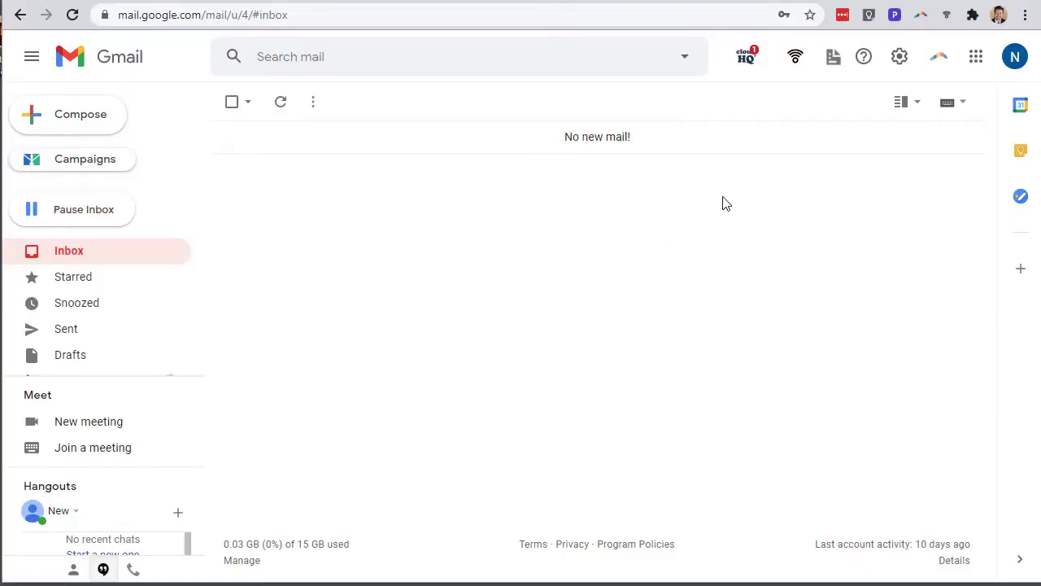
pyautogui.click(1014, 62)
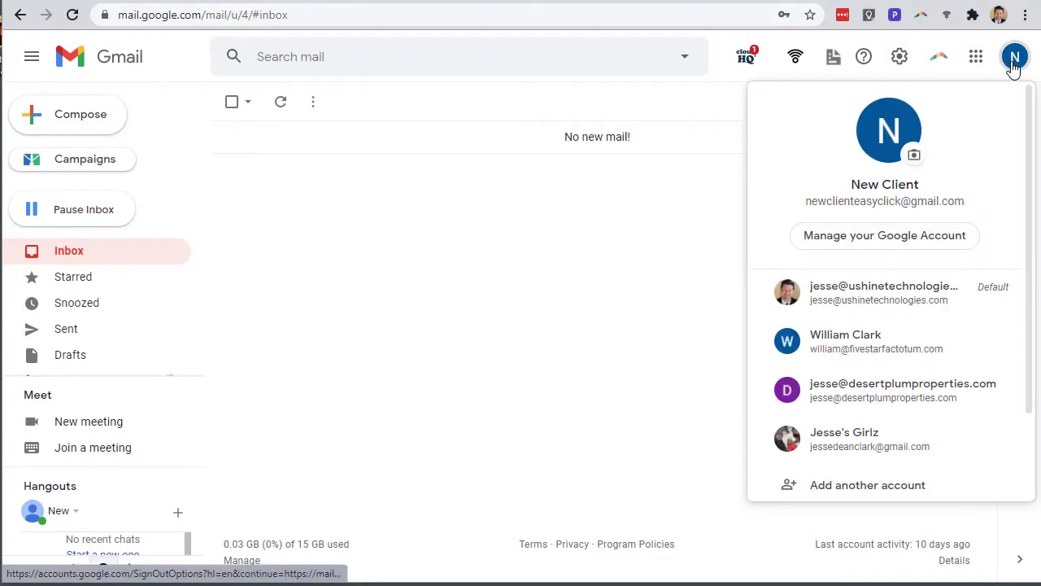
pyautogui.click(720, 174)
# Open Google Contacts from Gmail and examine the saved contact's details without changing them
pyautogui.click(976, 57)
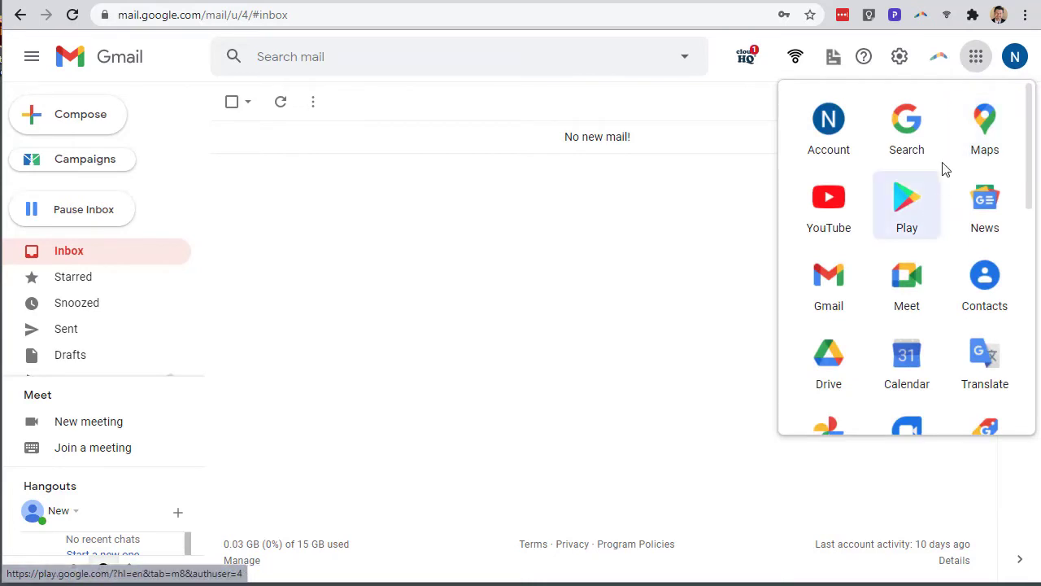
pyautogui.scroll(-1, 931, 197)
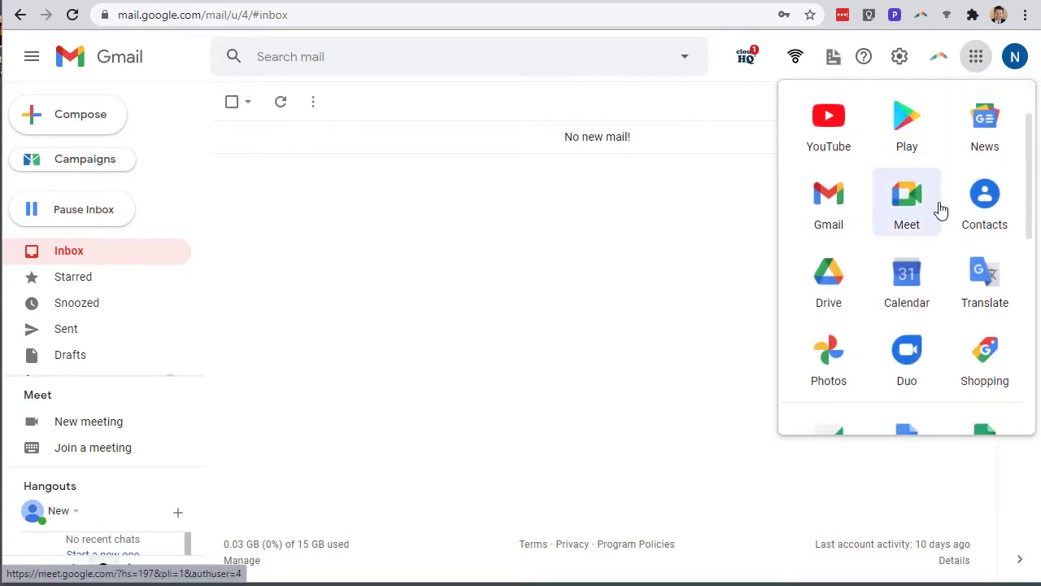
pyautogui.click(989, 208)
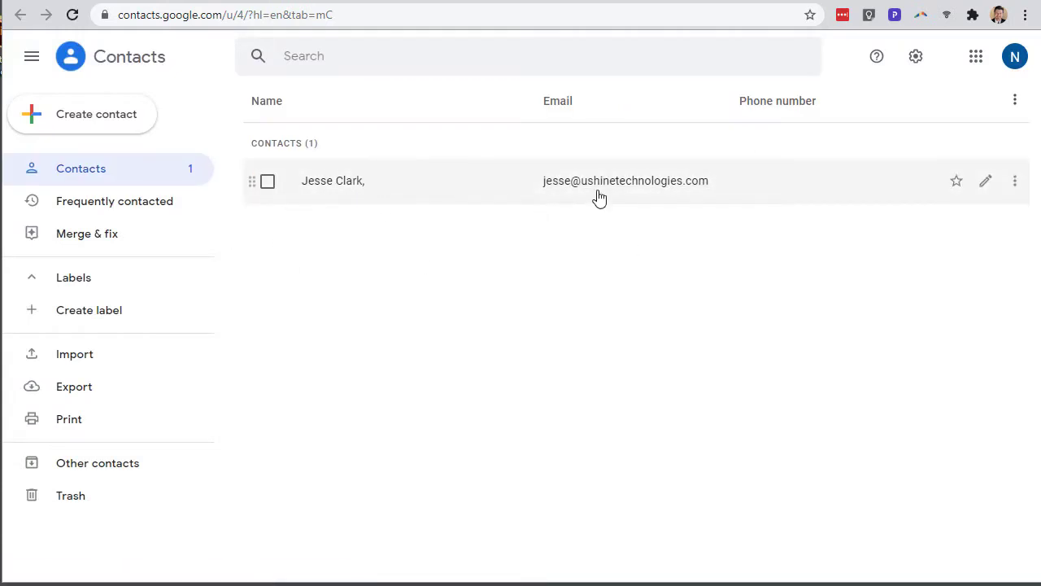
pyautogui.click(986, 183)
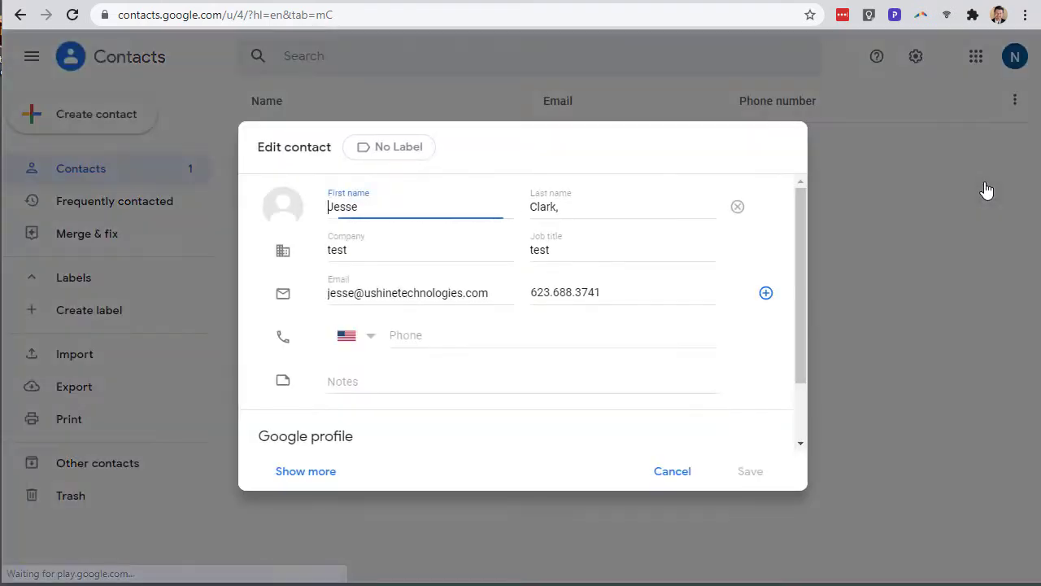
pyautogui.click(671, 475)
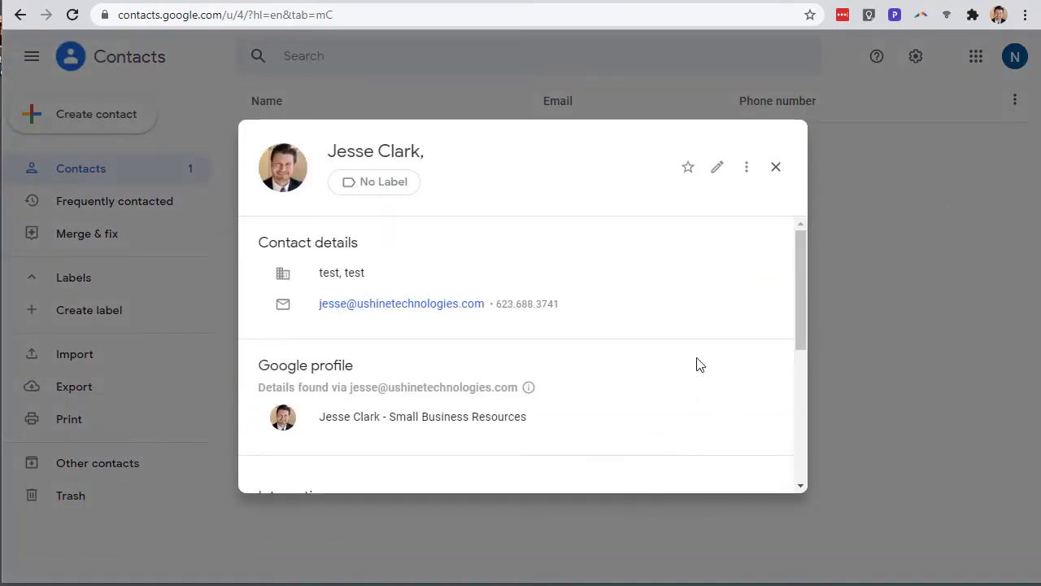
pyautogui.click(775, 168)
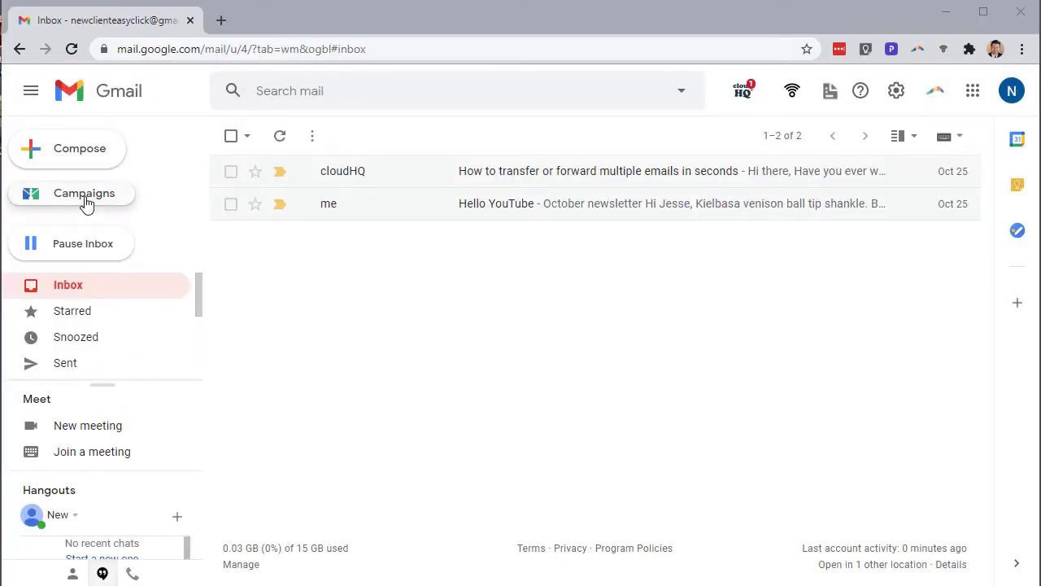
# Start a new MailKing email campaign in Gmail and import its recipients from the Google Contacts group Contacts
pyautogui.click(85, 196)
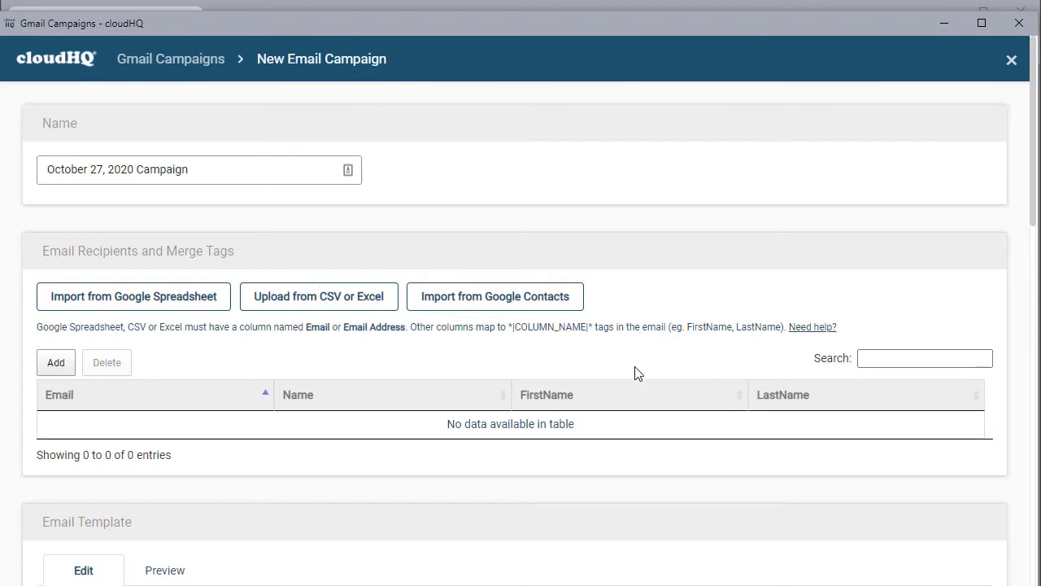
pyautogui.scroll(-4, 638, 374)
pyautogui.scroll(4, 728, 314)
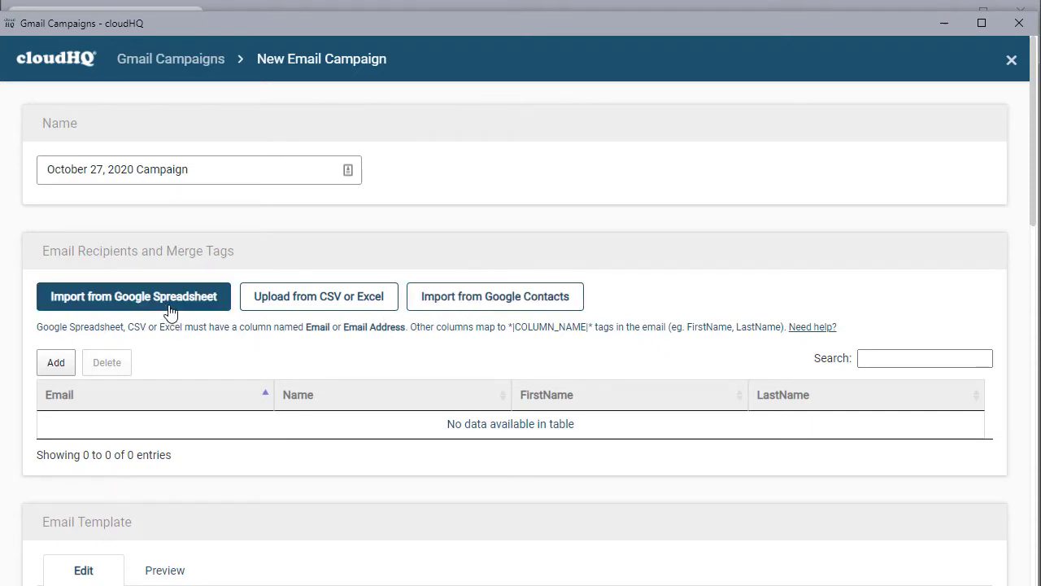
pyautogui.click(515, 298)
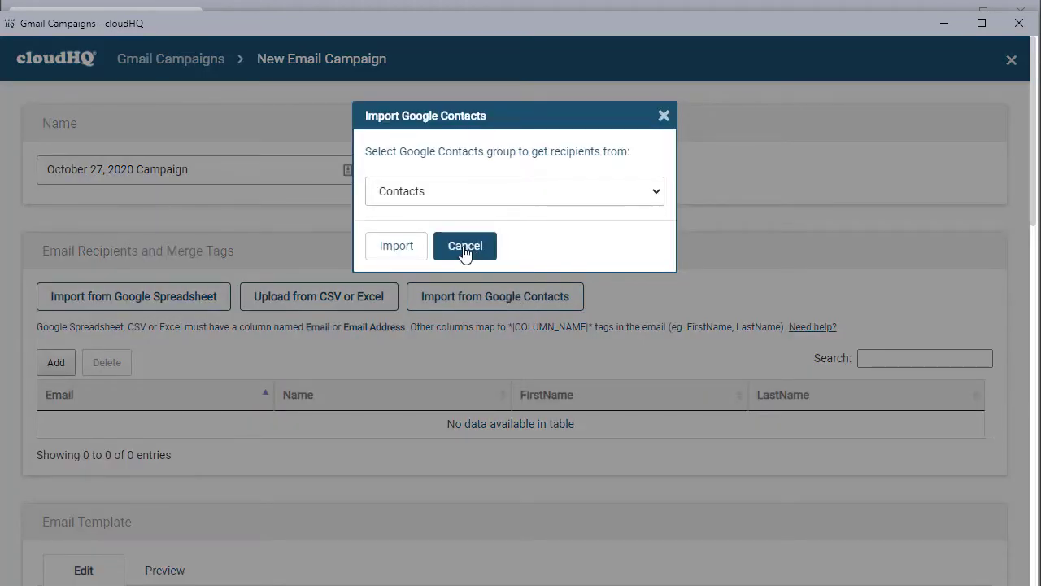
pyautogui.click(397, 247)
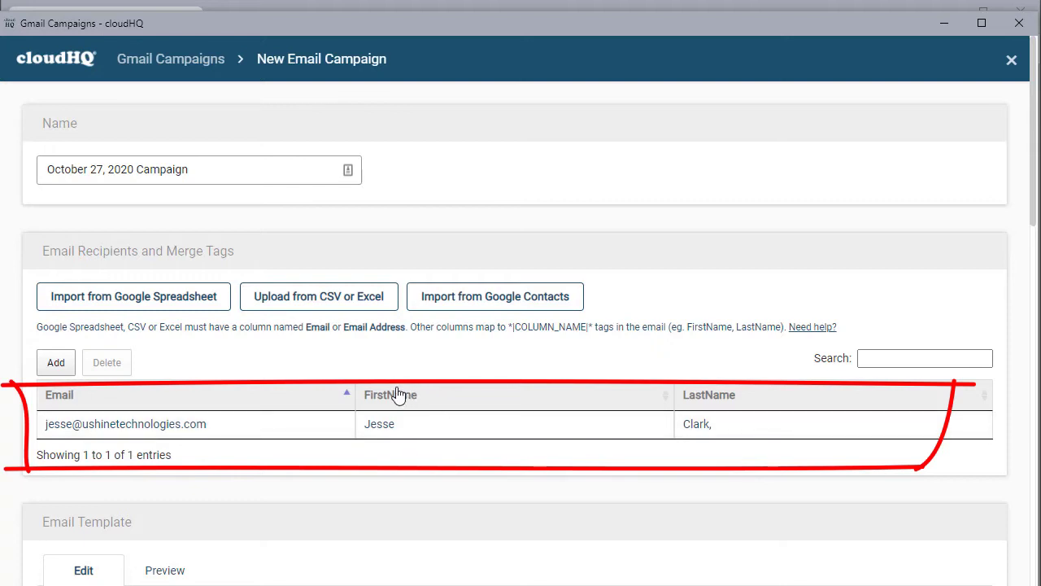
# Review the campaign's recipient table and the sender name, sender address and subject fields of the email template
pyautogui.scroll(-1, 180, 366)
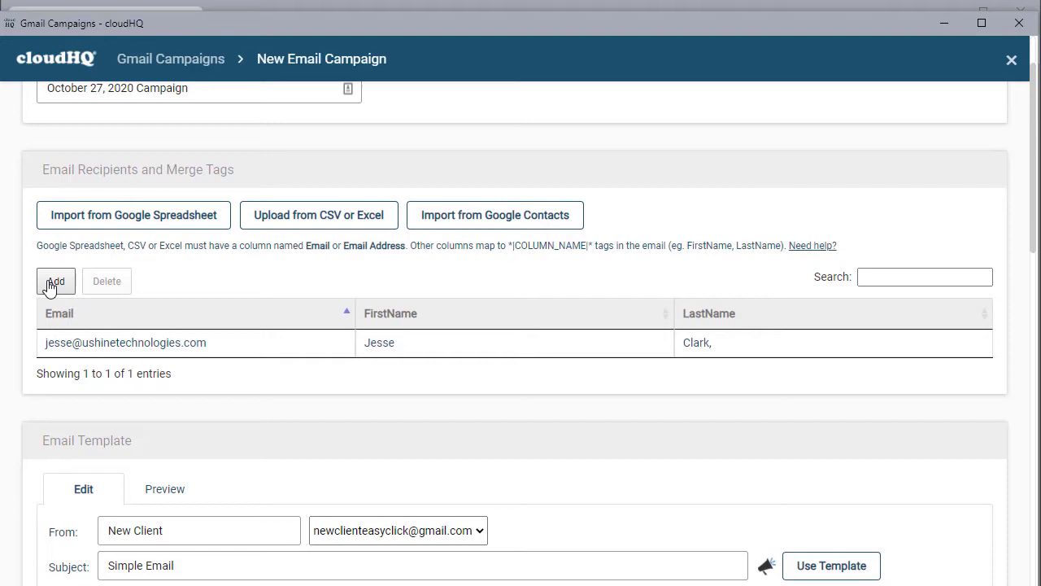
pyautogui.click(241, 339)
pyautogui.click(225, 292)
pyautogui.scroll(-3, 225, 291)
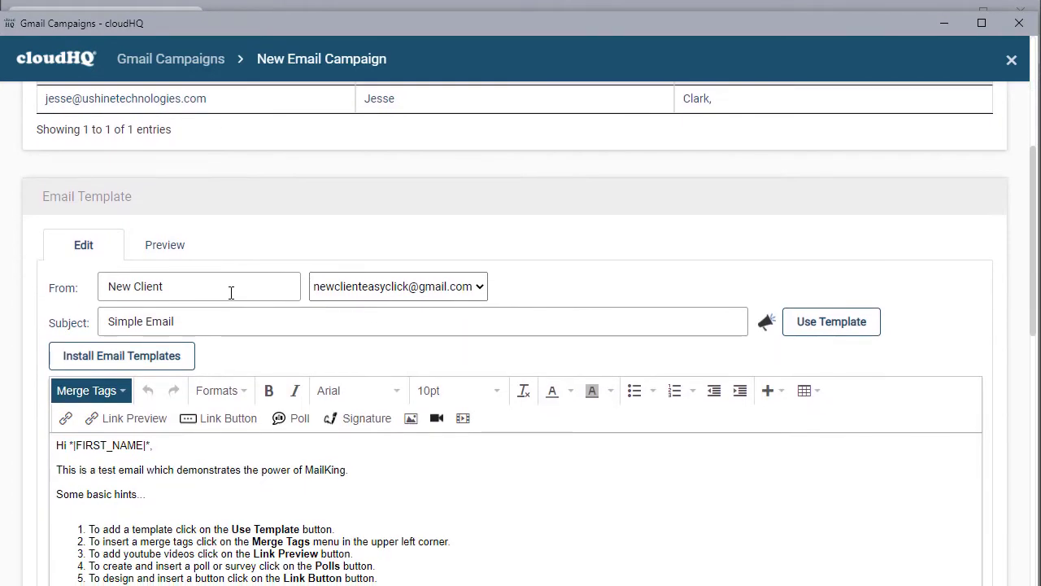
pyautogui.scroll(-1, 202, 280)
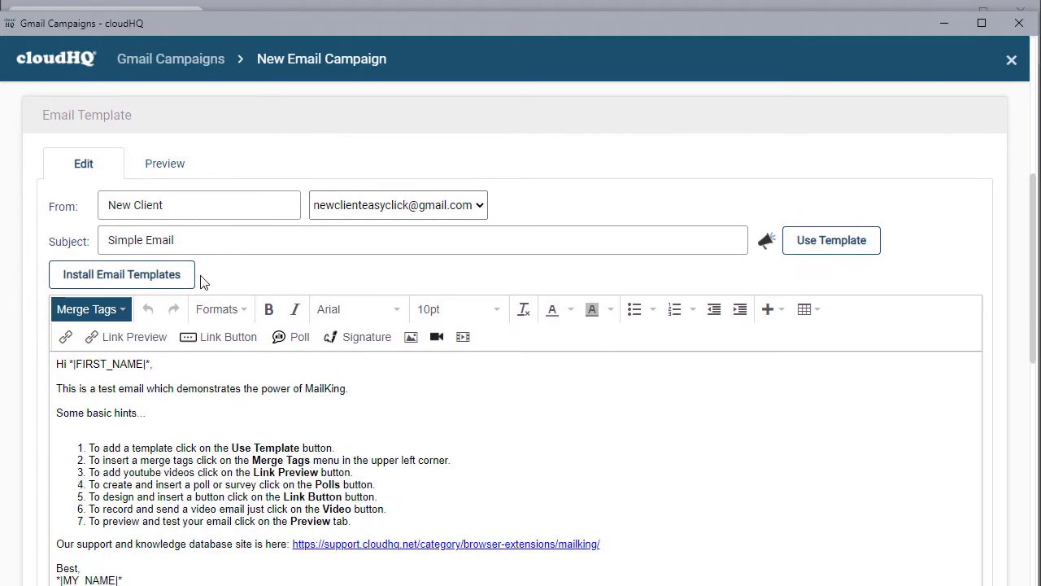
pyautogui.click(166, 208)
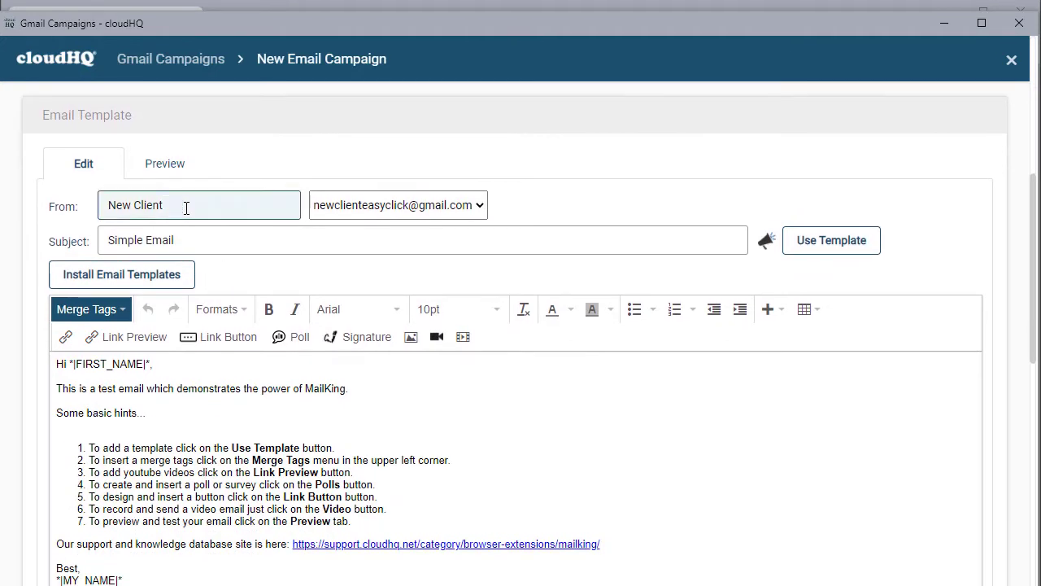
pyautogui.click(387, 205)
pyautogui.click(380, 249)
pyautogui.click(379, 244)
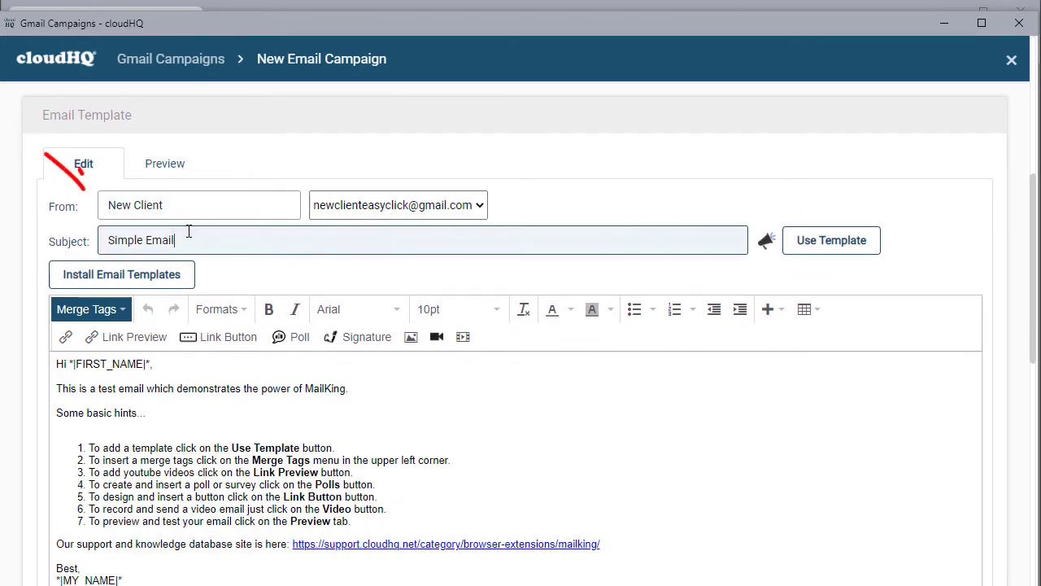
pyautogui.moveTo(168, 205); pyautogui.dragTo(104, 204)
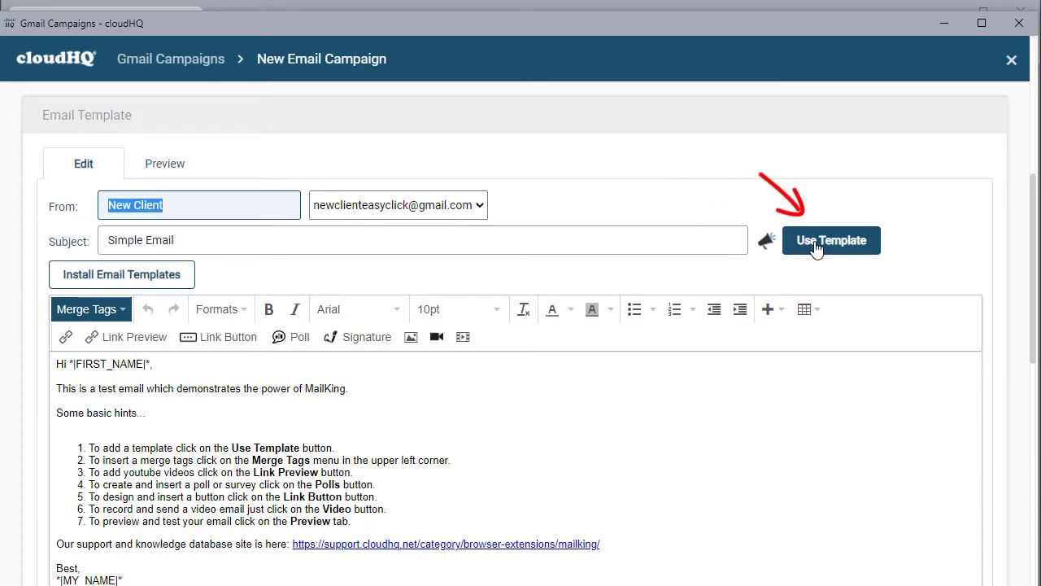
# Apply the boxed-letter style with blue and red letter tiles to the subject line Simple Email
pyautogui.click(766, 241)
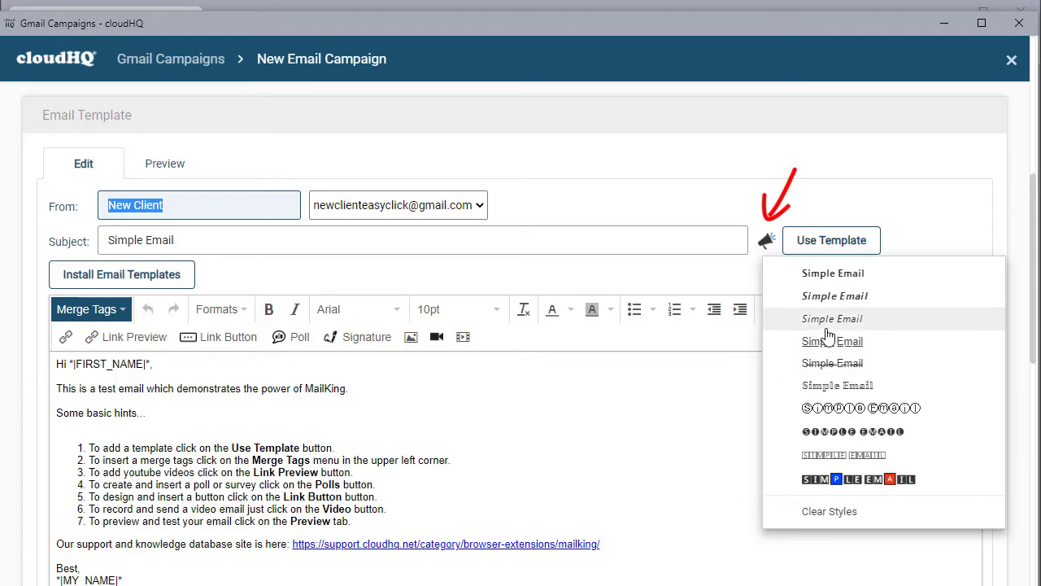
pyautogui.click(850, 480)
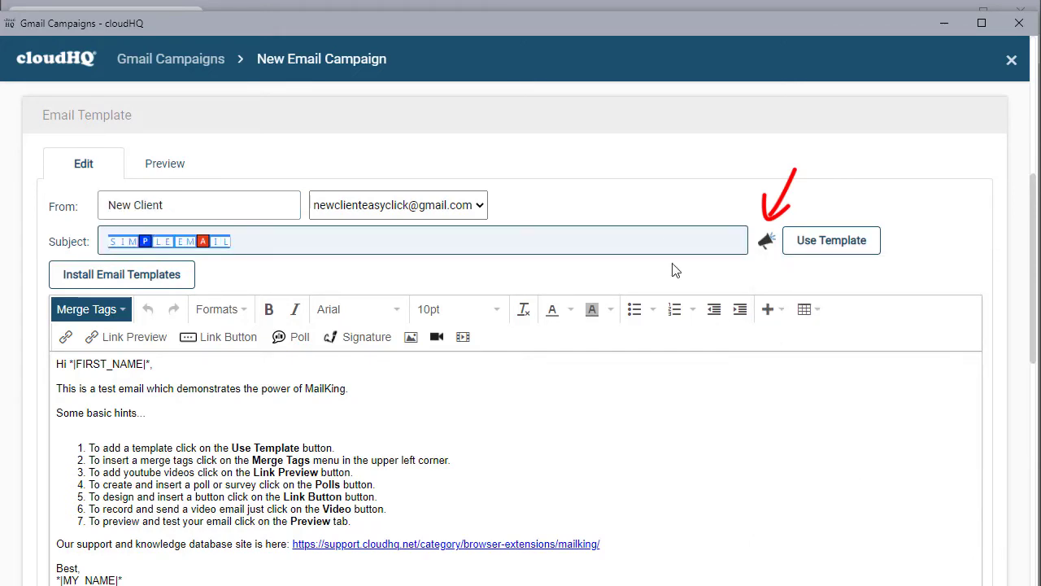
# Browse the free and saved email templates and load the saved template Basic 2 into the email
pyautogui.click(824, 249)
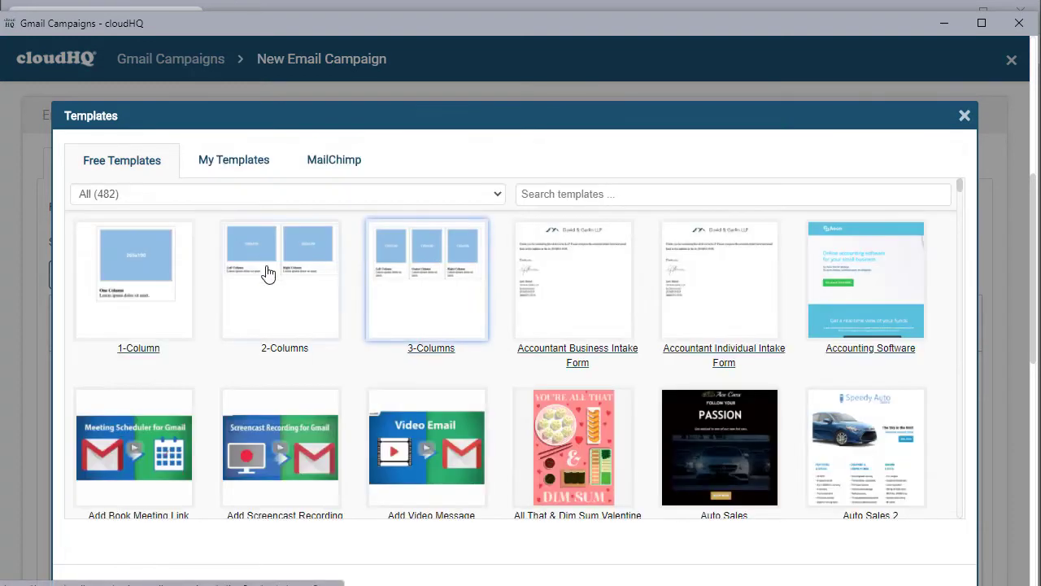
pyautogui.scroll(-2, 537, 360)
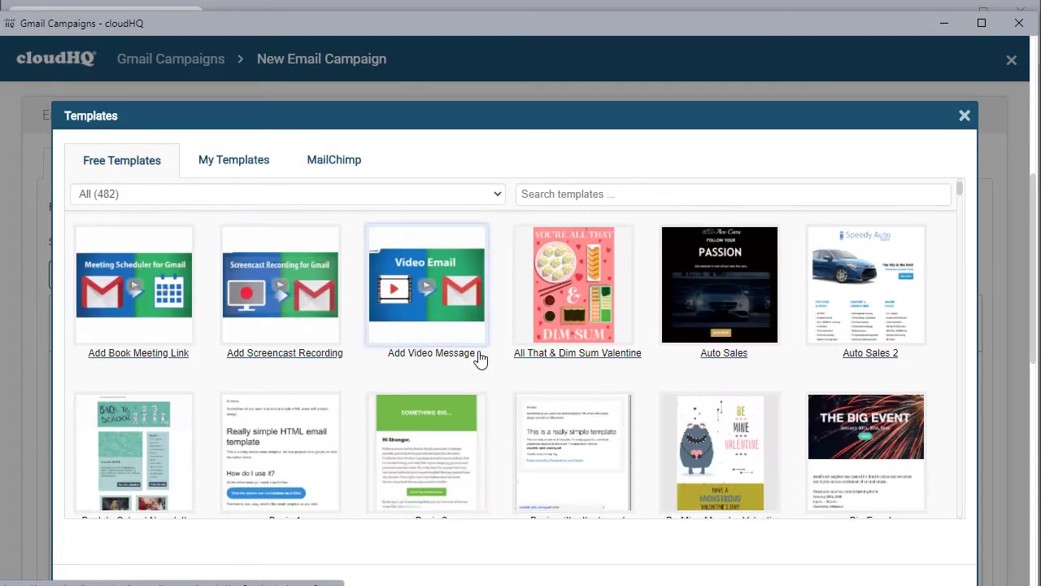
pyautogui.scroll(2, 456, 346)
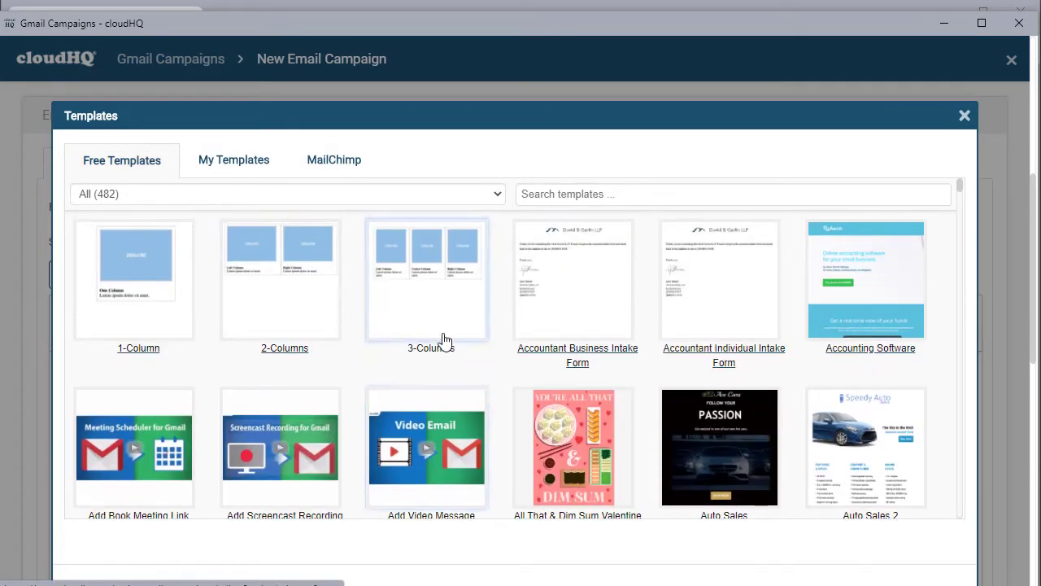
pyautogui.click(235, 166)
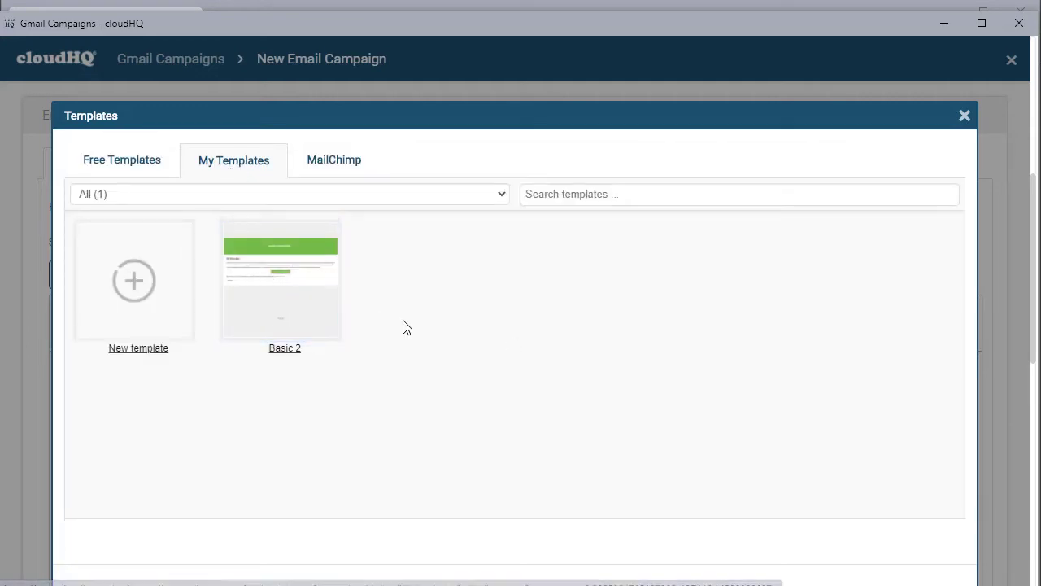
pyautogui.click(275, 283)
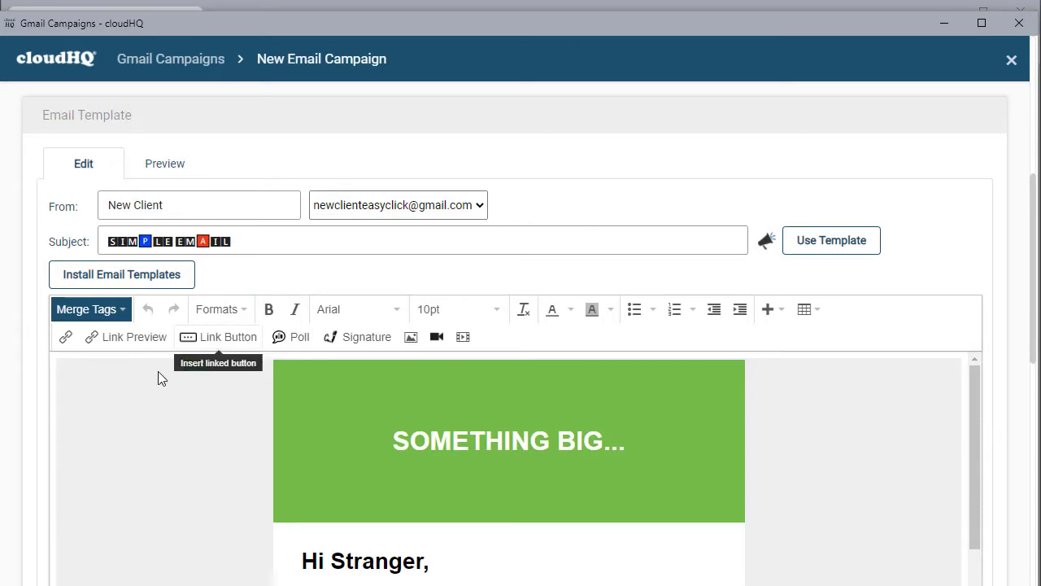
# Replace the words SOMETHING BIG in the green header with OCTOBER NEWSLETTER
pyautogui.scroll(-2, 671, 514)
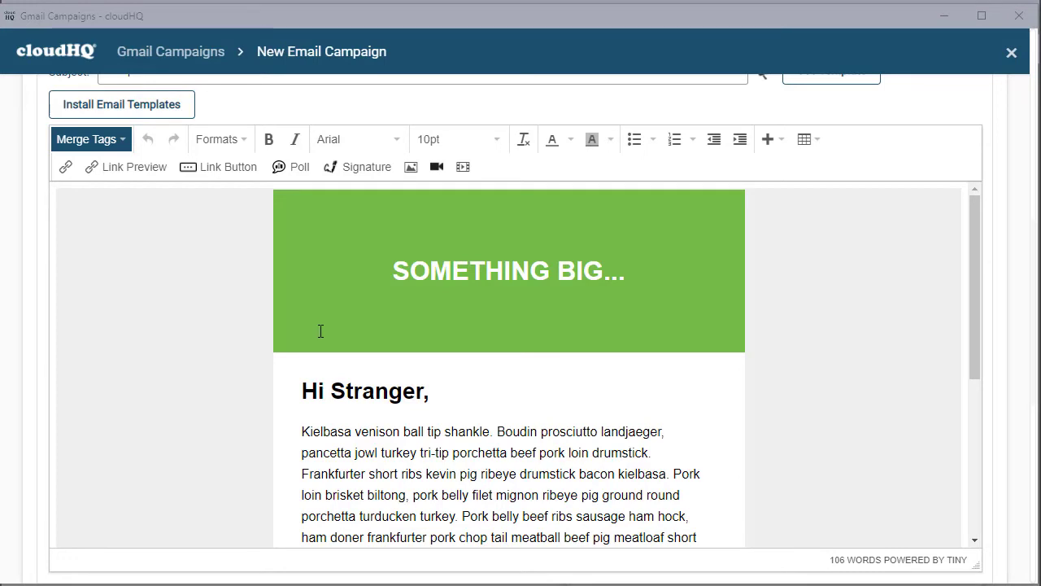
pyautogui.click(487, 273)
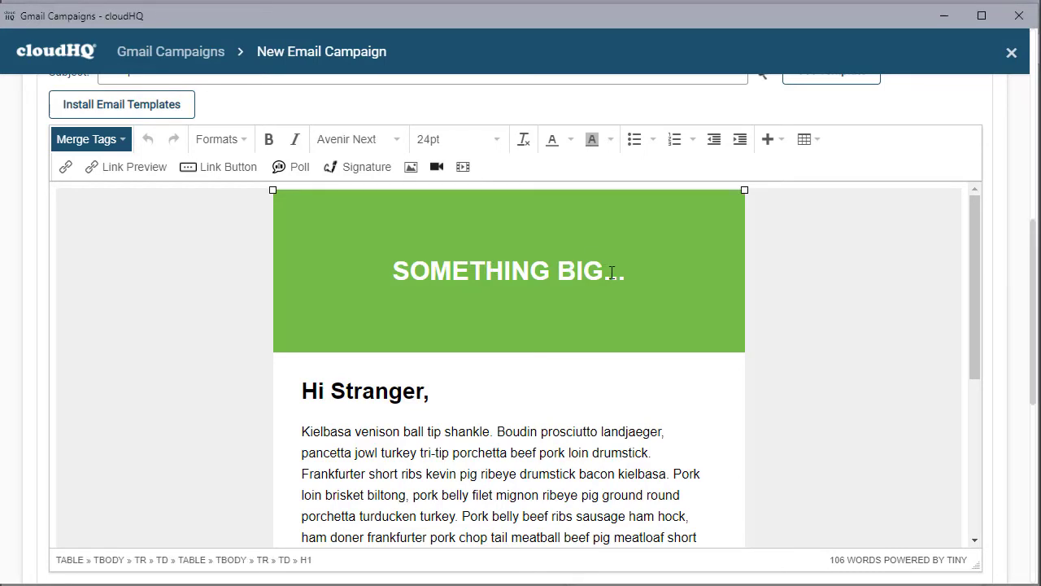
pyautogui.moveTo(607, 271); pyautogui.dragTo(399, 274)
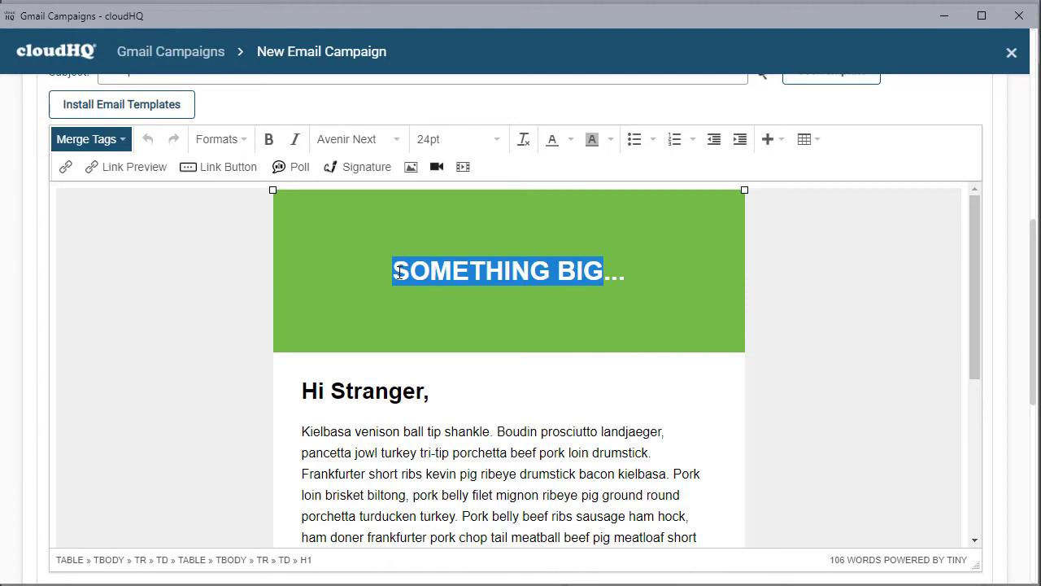
pyautogui.press('BackSpace')
pyautogui.write('OCTOB')
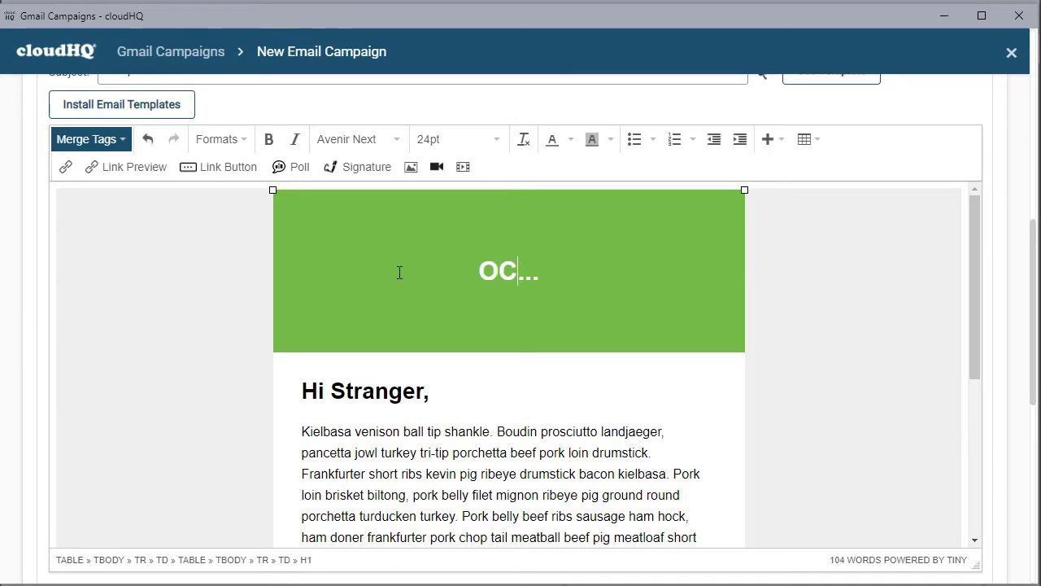
pyautogui.write('ER NEWSLET')
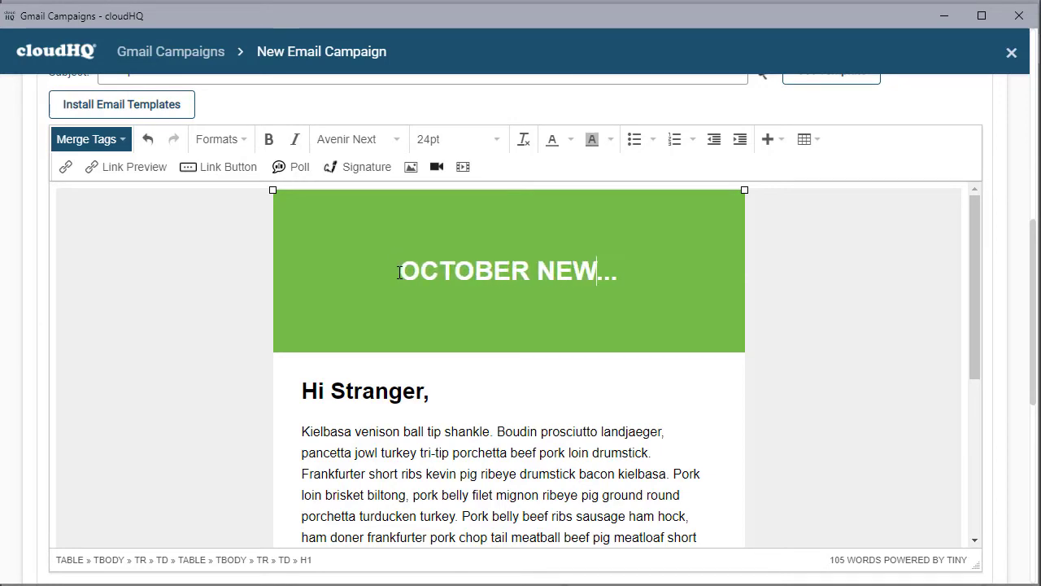
pyautogui.write('TER')
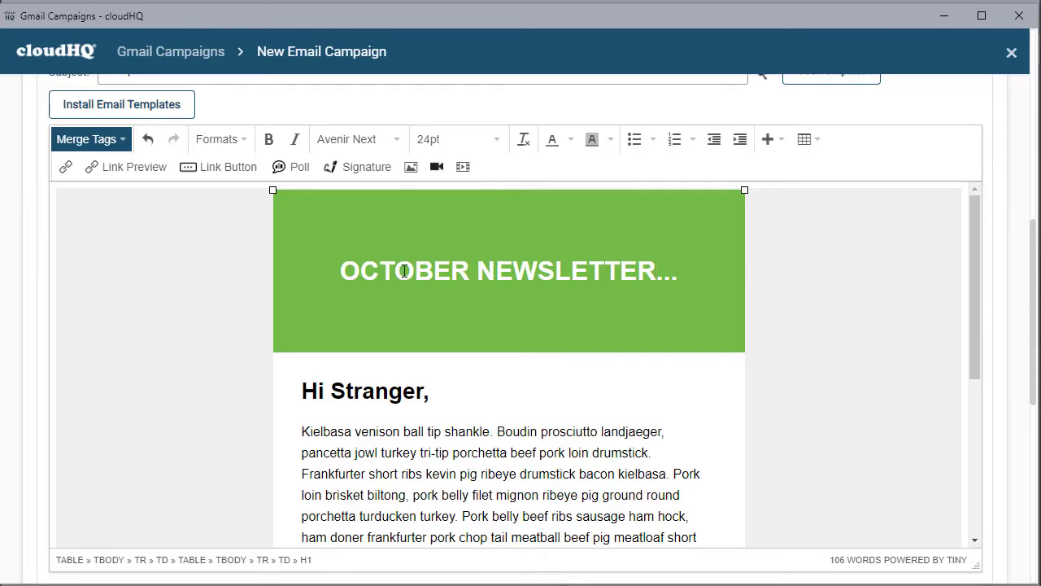
# Look through the template body and place the cursor in the Share the Awesomeness button
pyautogui.scroll(-2, 439, 390)
pyautogui.scroll(1, 440, 391)
pyautogui.scroll(-3, 436, 390)
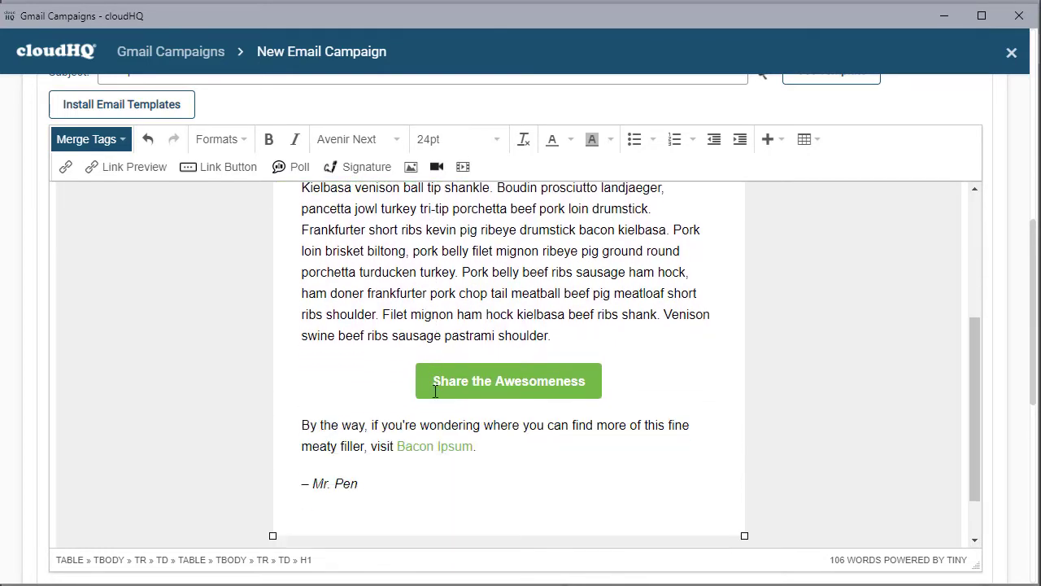
pyautogui.click(511, 389)
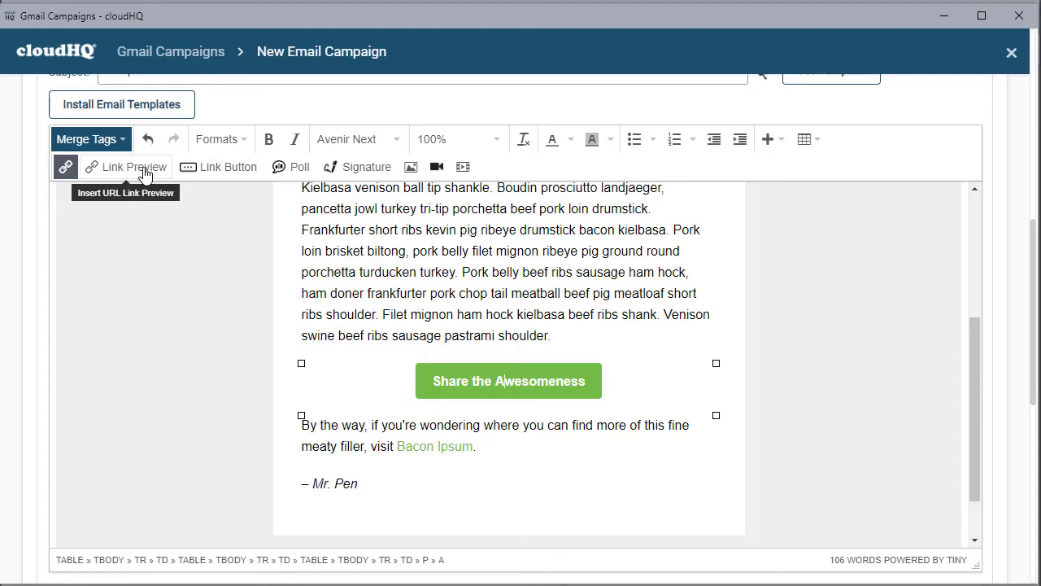
# Replace the word Stranger in the greeting with the FirstName merge tag
pyautogui.scroll(3, 408, 331)
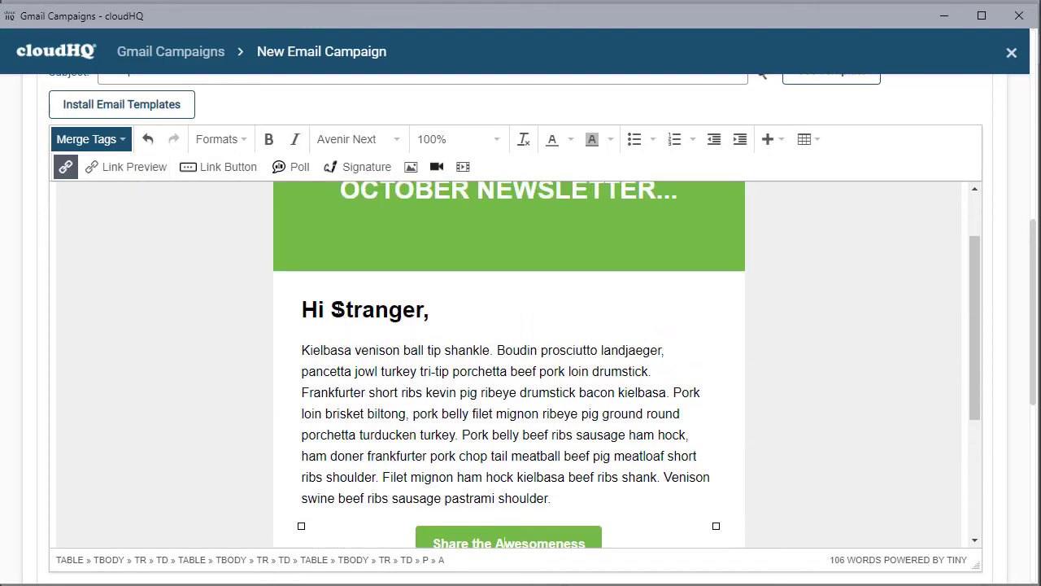
pyautogui.moveTo(331, 309); pyautogui.dragTo(415, 310)
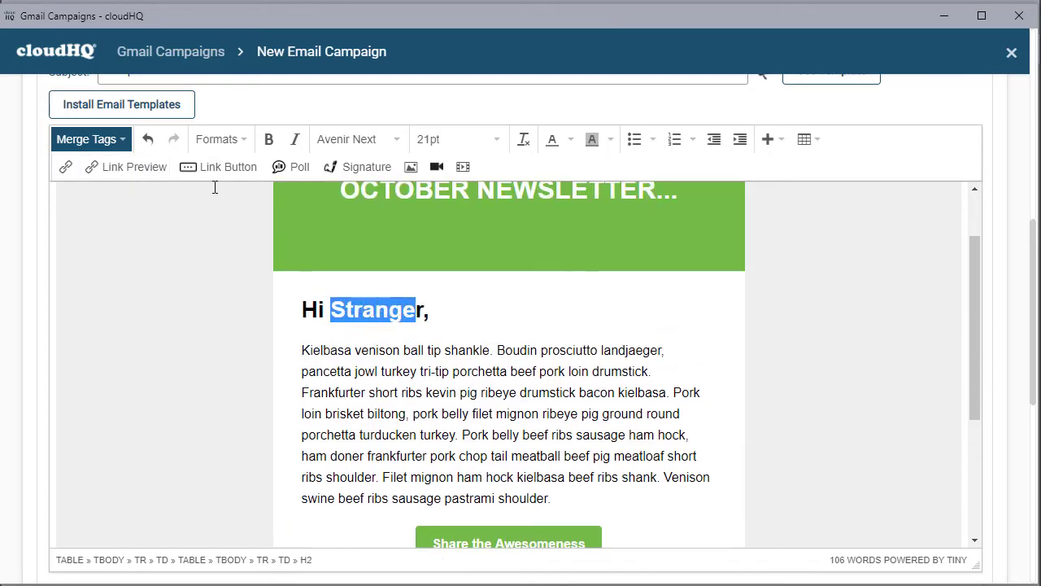
pyautogui.click(424, 307)
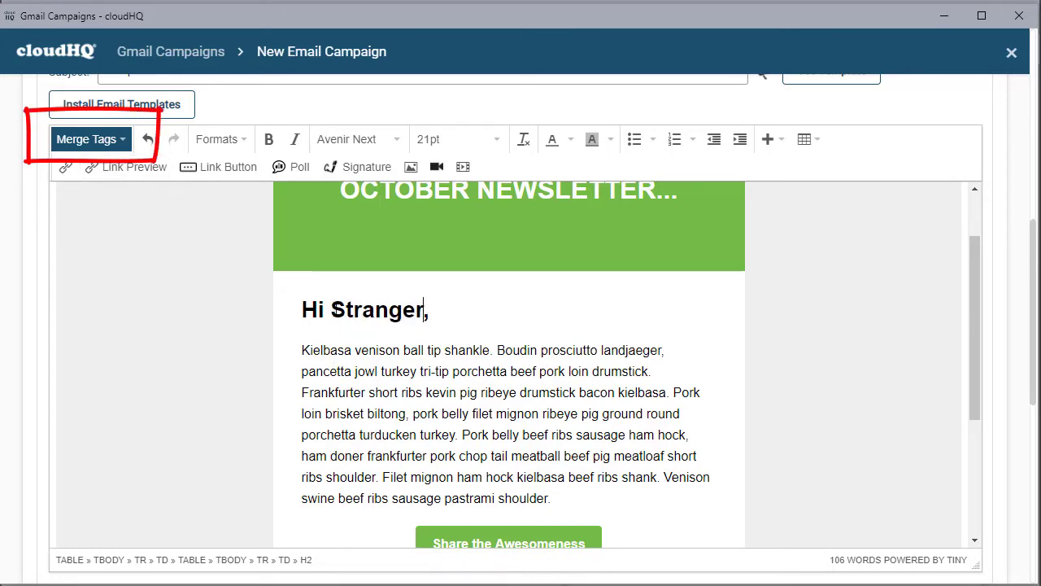
pyautogui.moveTo(334, 310); pyautogui.dragTo(425, 312)
pyautogui.press('BackSpace')
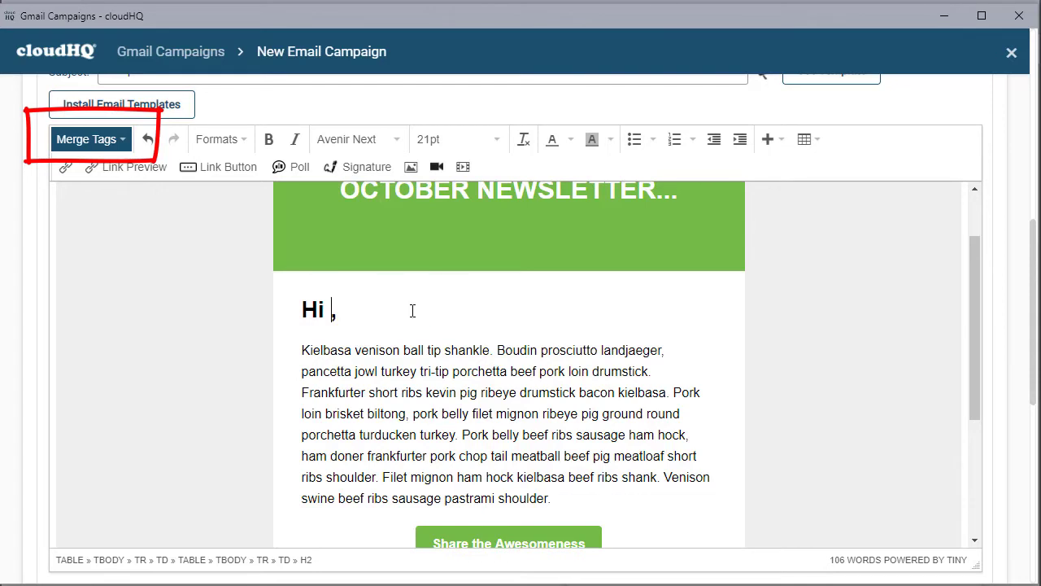
pyautogui.click(101, 140)
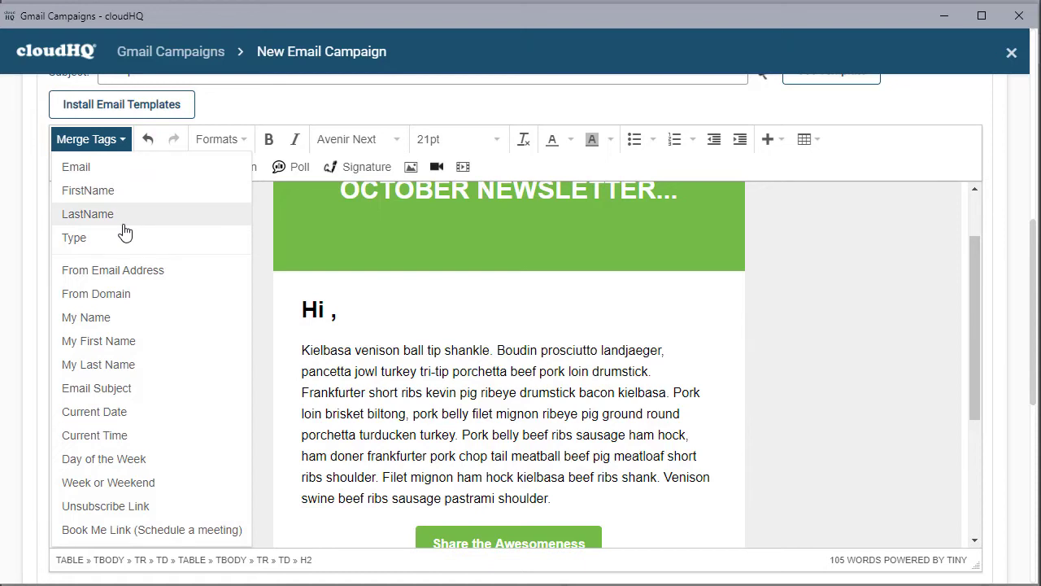
pyautogui.click(96, 192)
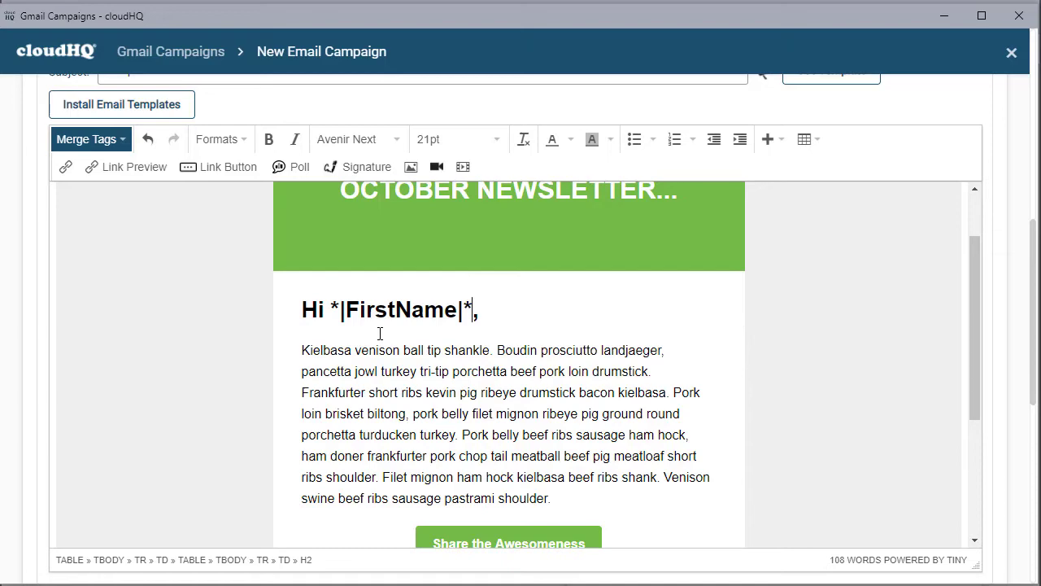
# Review the recipient table's first-name column, the available merge tags and the rest of the email body down to the footer
pyautogui.scroll(5, 311, 296)
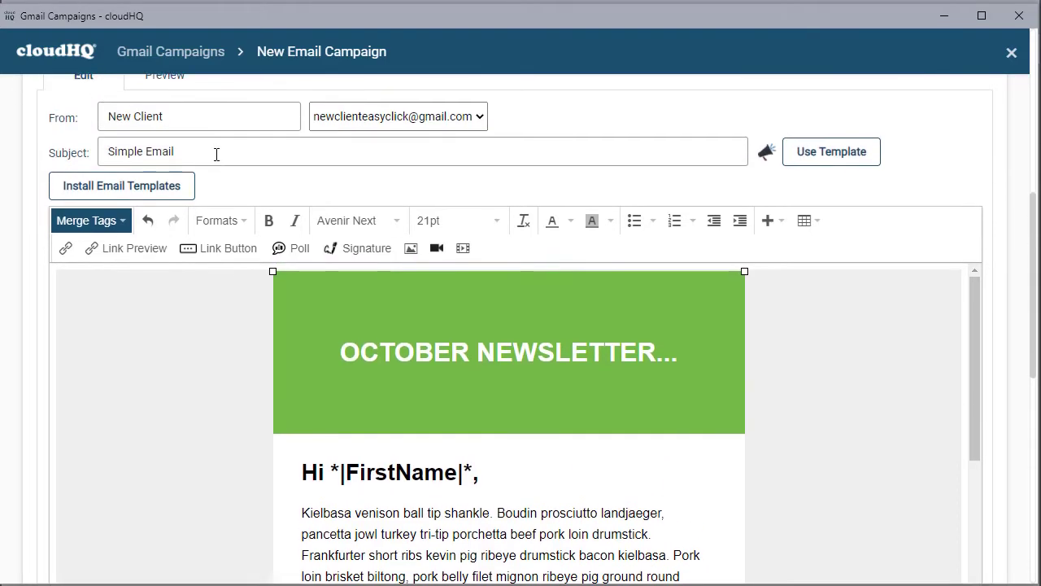
pyautogui.scroll(2, 214, 283)
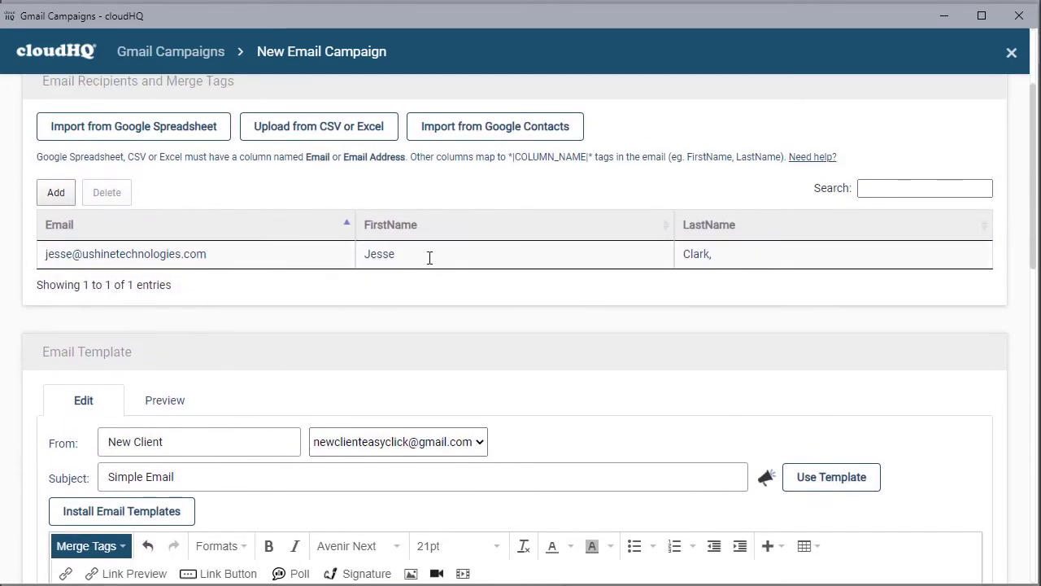
pyautogui.scroll(-5, 429, 257)
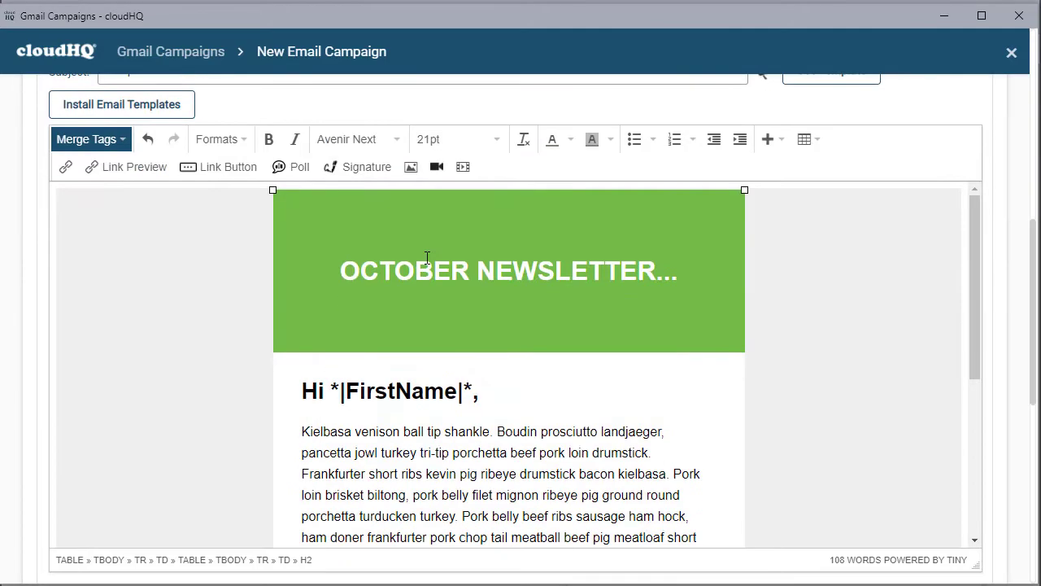
pyautogui.click(104, 139)
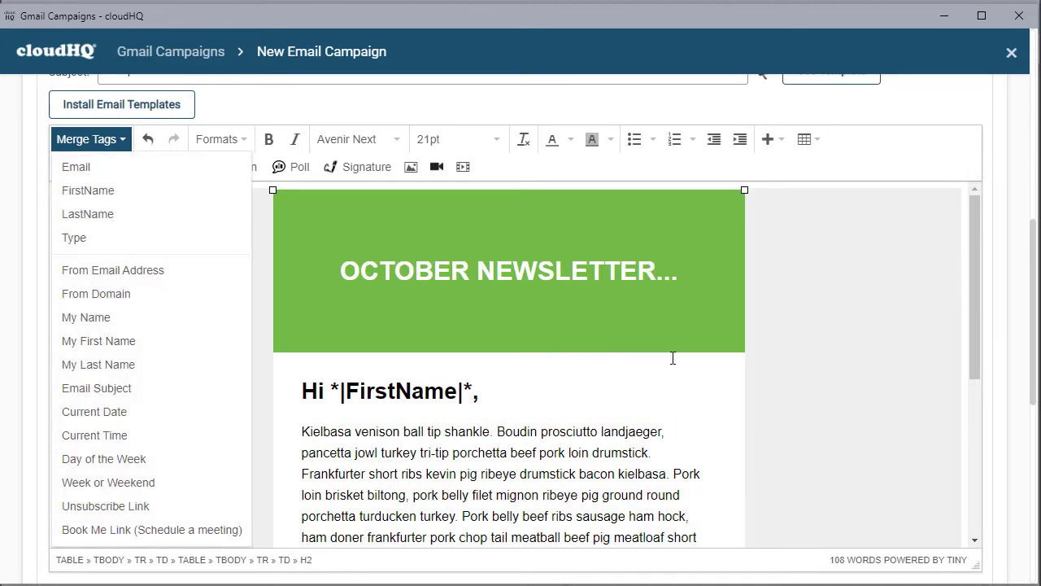
pyautogui.click(807, 334)
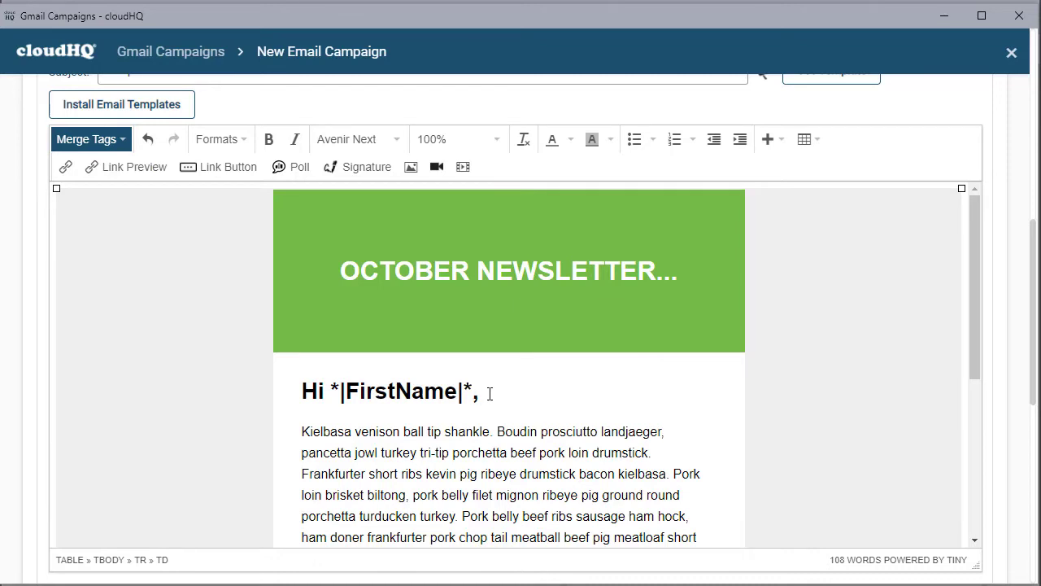
pyautogui.scroll(-1, 472, 396)
pyautogui.scroll(-1, 470, 396)
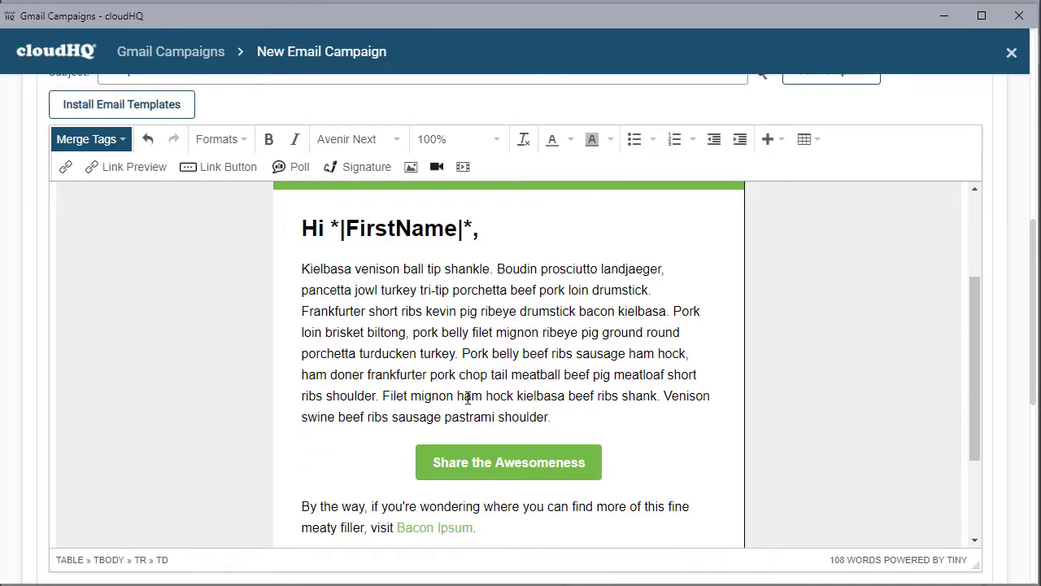
pyautogui.scroll(1, 468, 396)
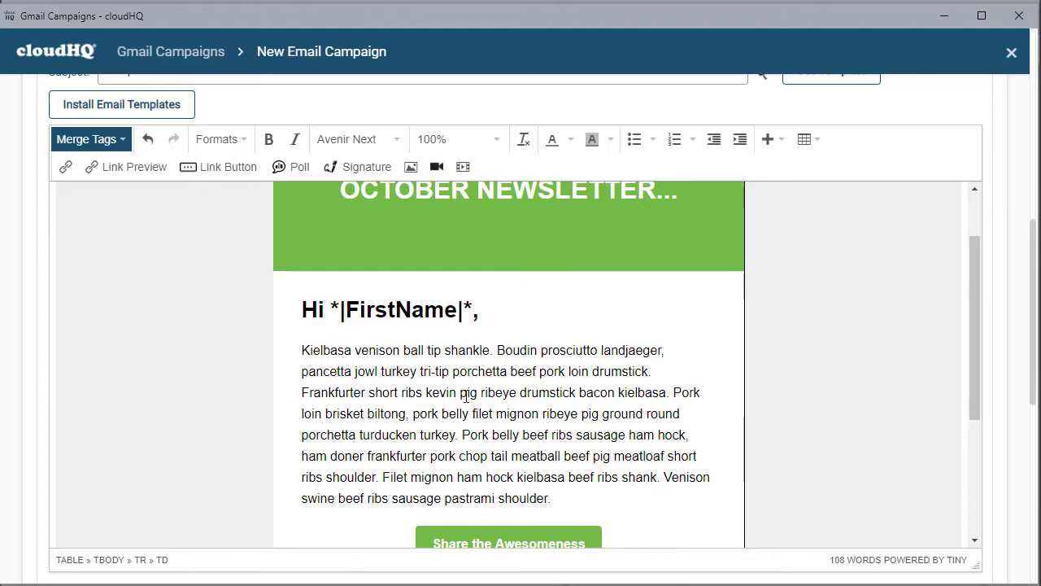
pyautogui.scroll(-3, 466, 396)
pyautogui.scroll(-2, 960, 374)
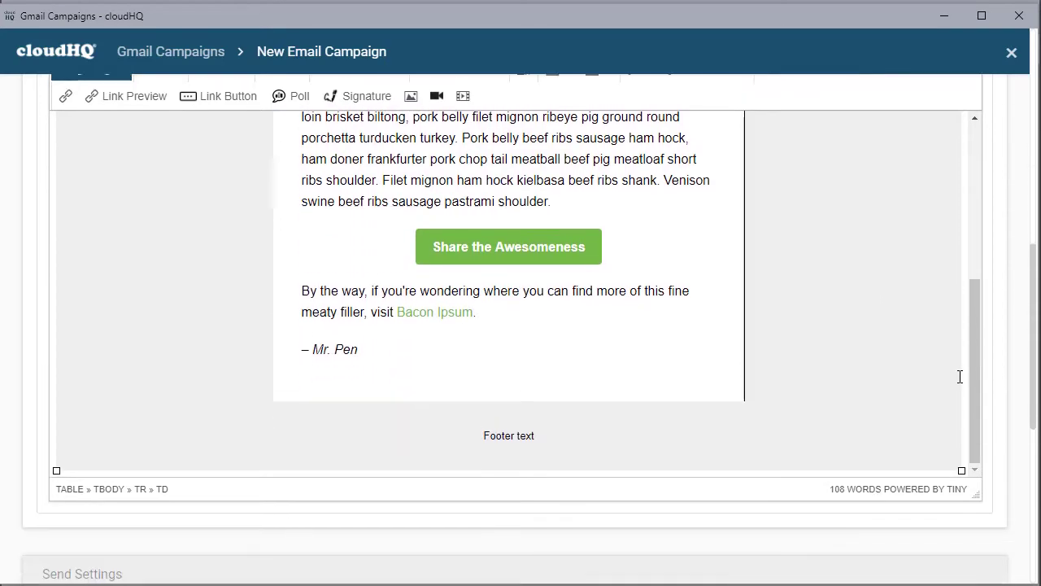
# Try scheduling the campaign to start at a specified time in the send settings, leaving the BCC address empty
pyautogui.scroll(-4, 957, 379)
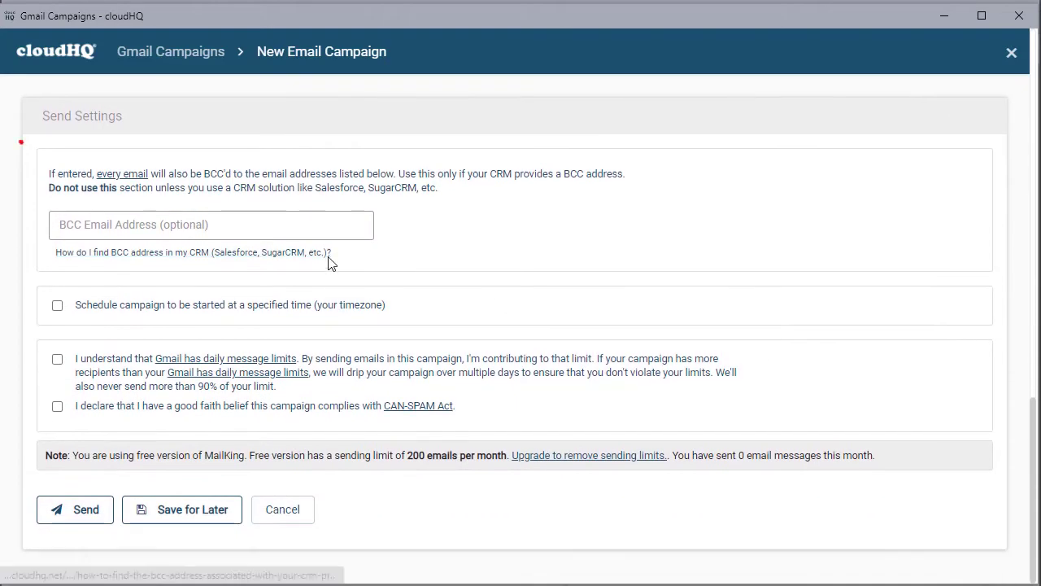
pyautogui.click(171, 236)
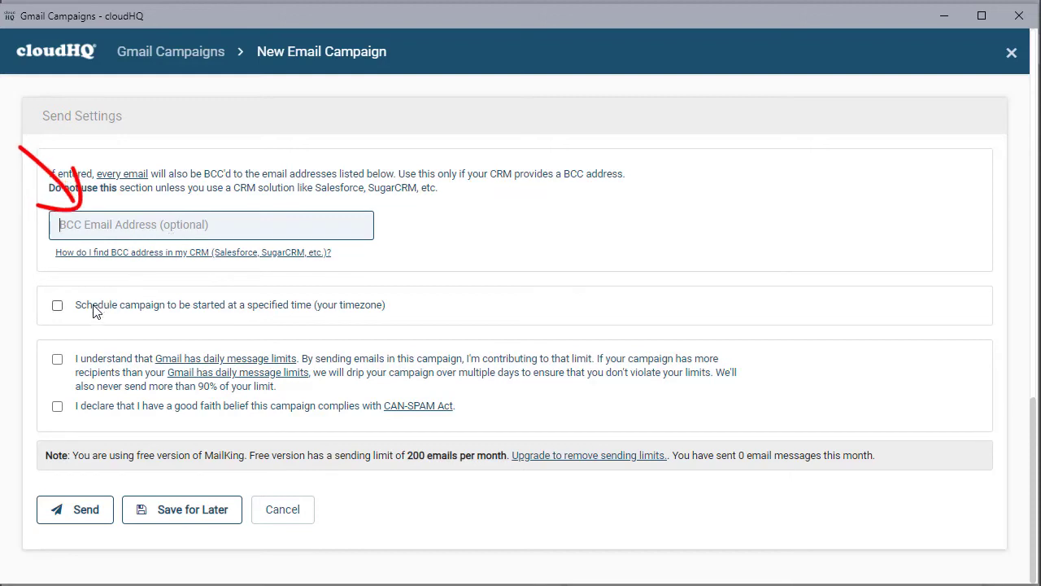
pyautogui.click(58, 307)
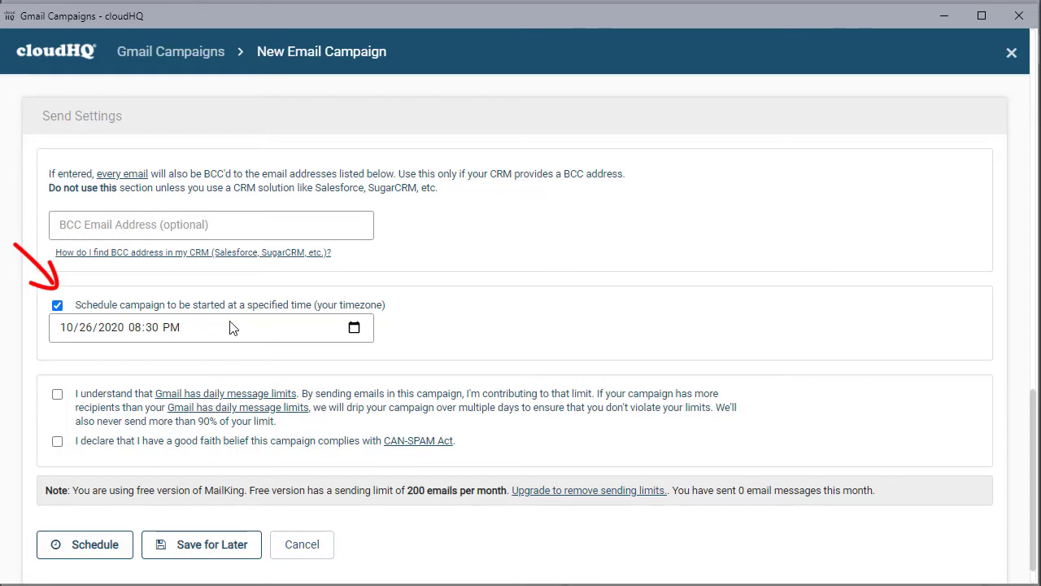
pyautogui.scroll(-1, 226, 346)
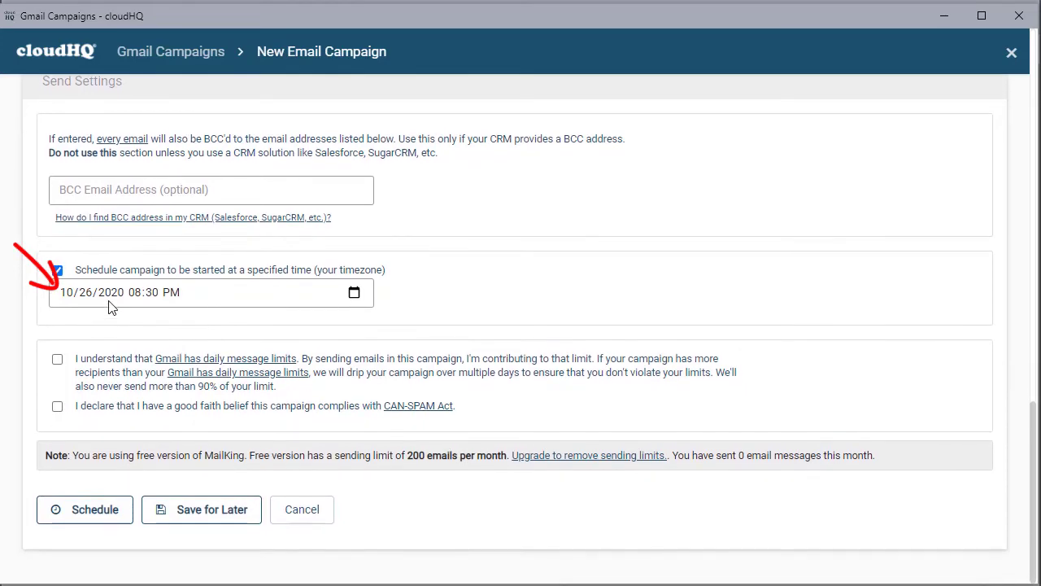
pyautogui.click(56, 270)
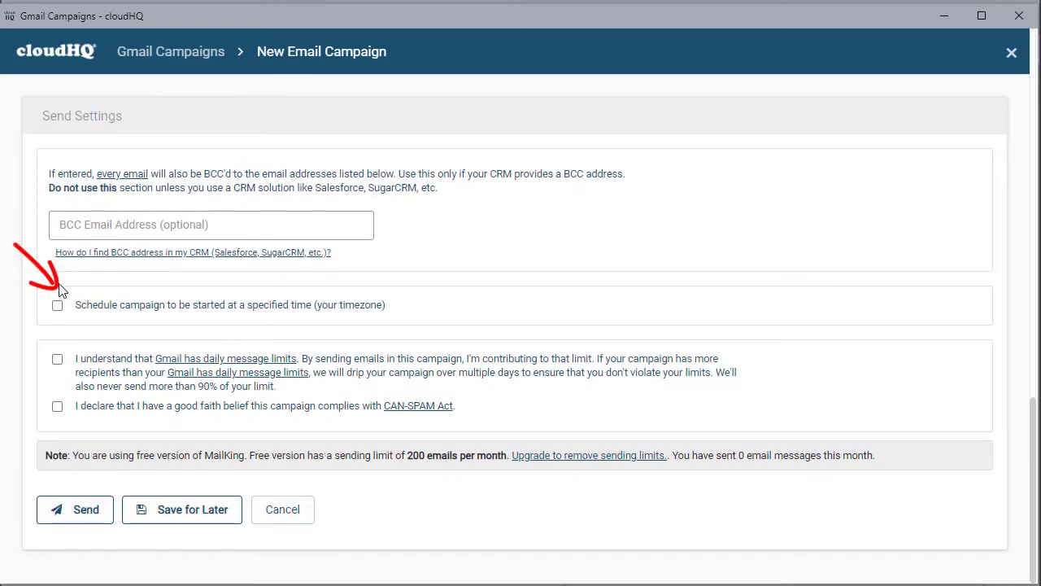
# Accept the Gmail daily message limits and CAN-SPAM Act declarations, and check the email body and recipient table again
pyautogui.click(59, 359)
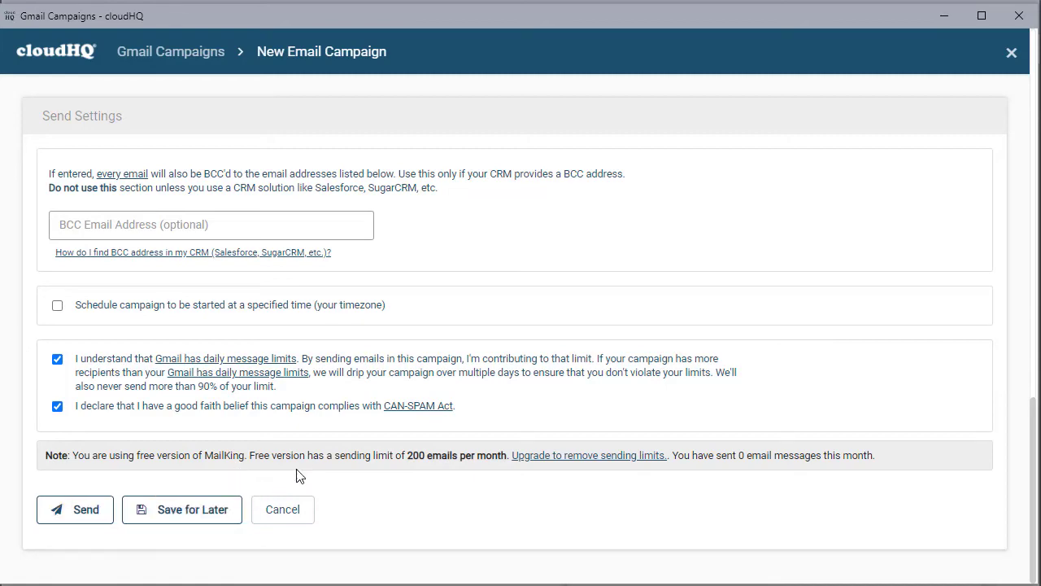
pyautogui.scroll(10, 307, 471)
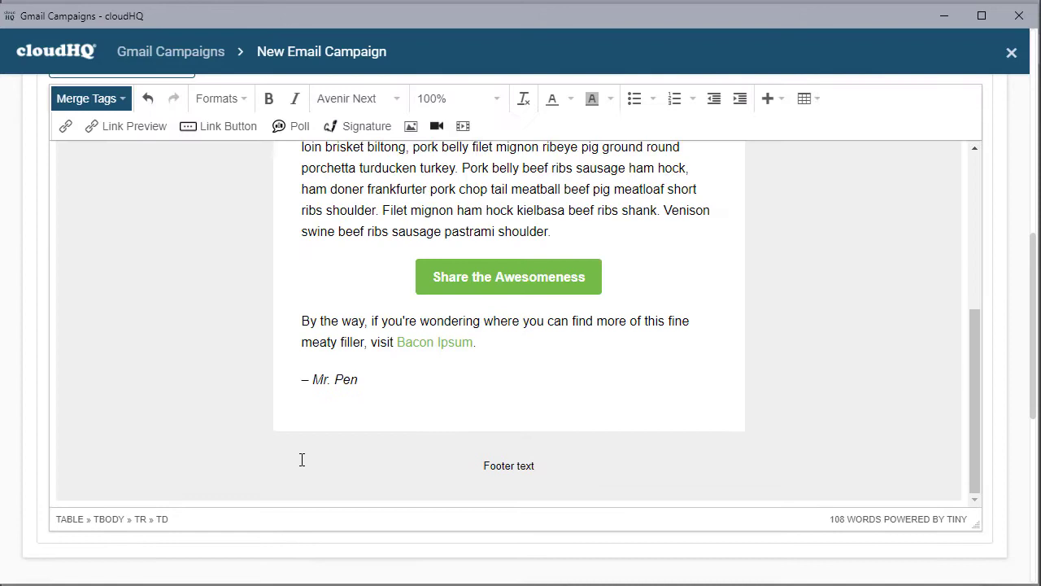
pyautogui.scroll(3, 301, 458)
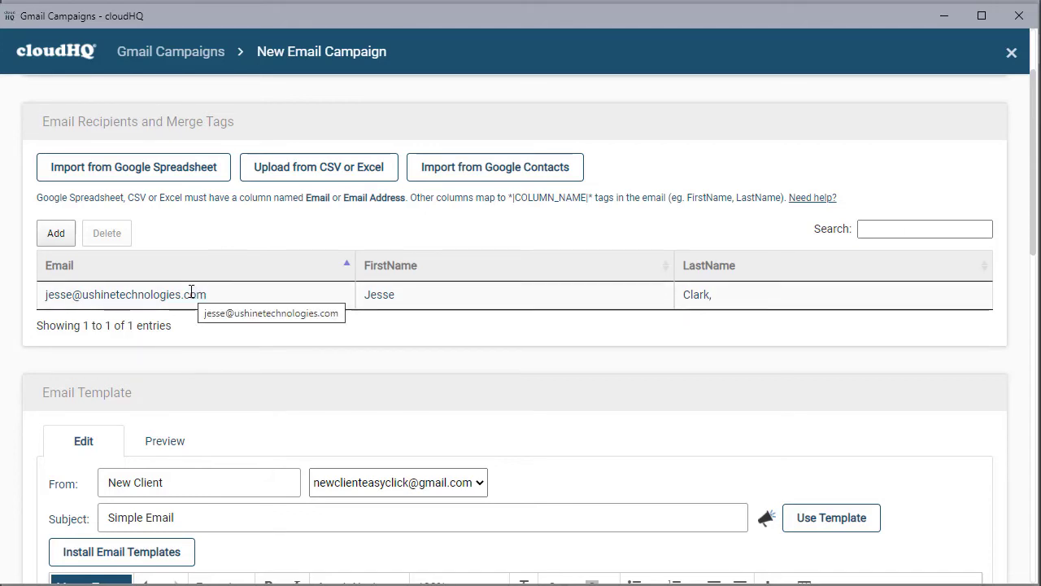
# Preview the campaign email and check its sender, subject line and personalised greeting
pyautogui.scroll(-3, 220, 294)
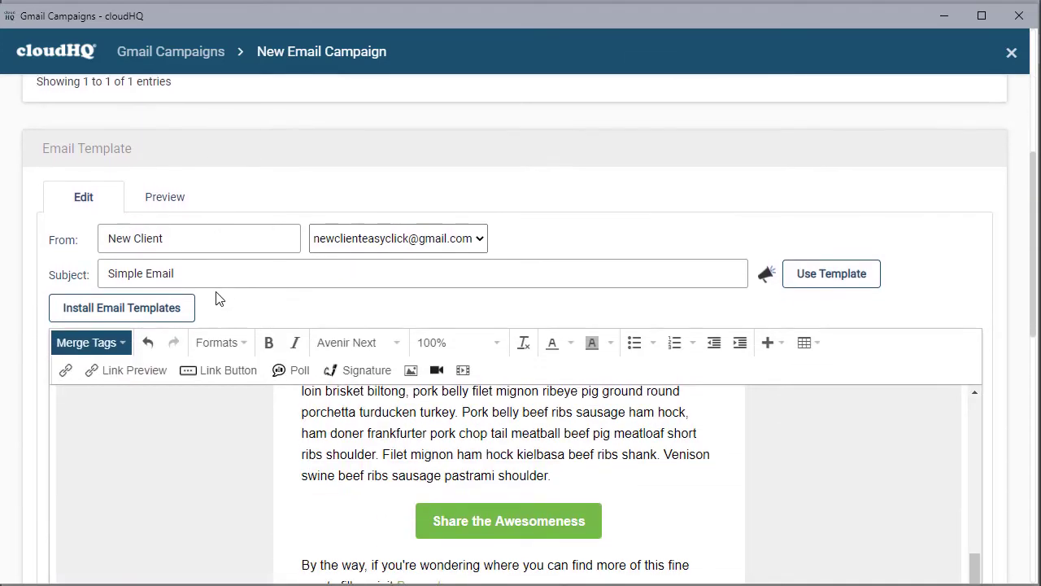
pyautogui.click(168, 199)
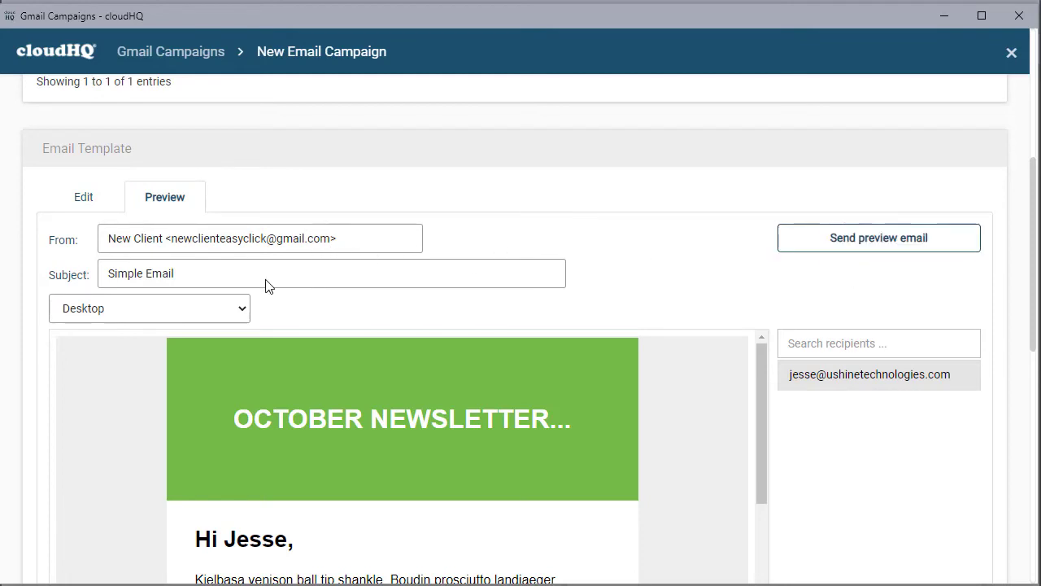
pyautogui.moveTo(172, 277); pyautogui.dragTo(104, 273)
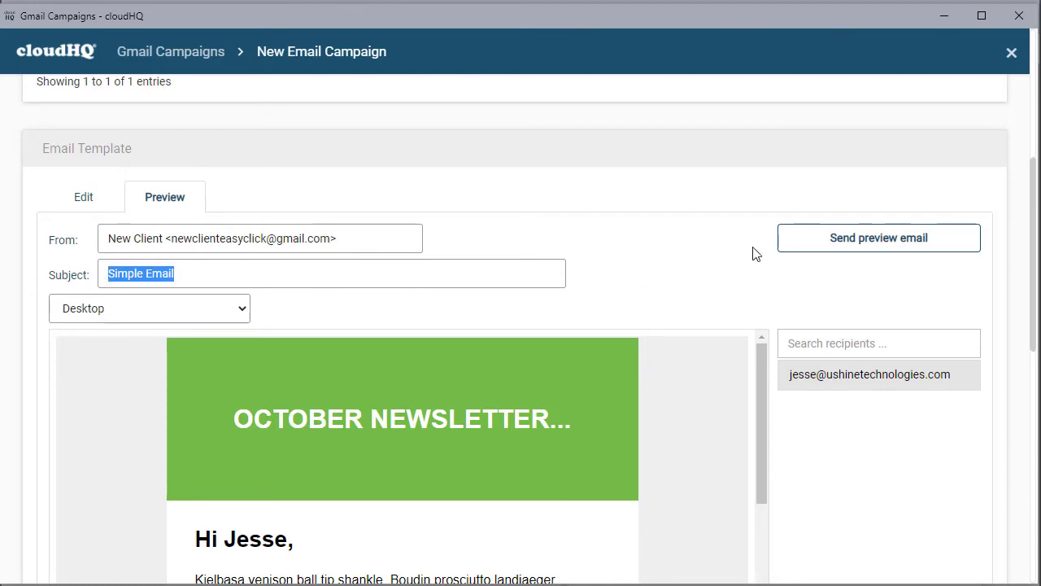
pyautogui.click(697, 228)
# Display the email preview in the Mobile layout and examine how the newsletter header and greeting fit
pyautogui.click(205, 310)
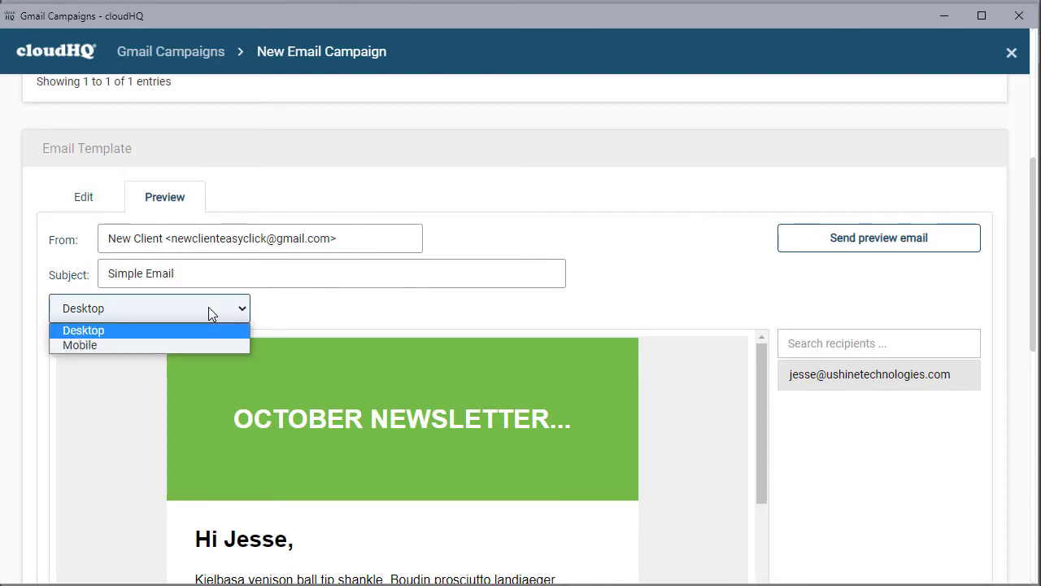
pyautogui.click(172, 343)
pyautogui.scroll(-2, 380, 350)
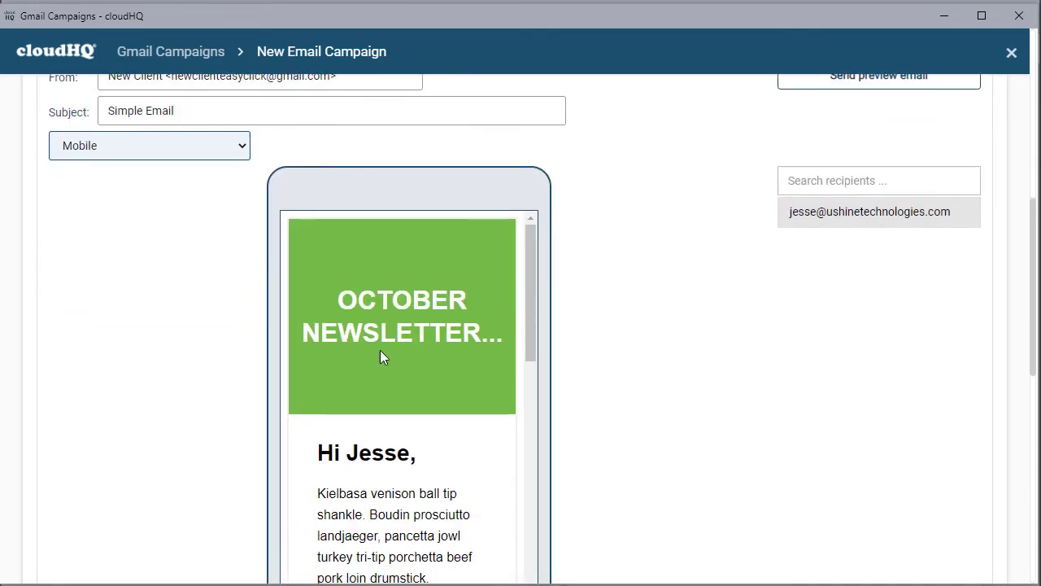
pyautogui.scroll(2, 381, 353)
# Return the email preview to the Desktop layout and send a preview email to the account's own address
pyautogui.click(136, 306)
pyautogui.click(134, 331)
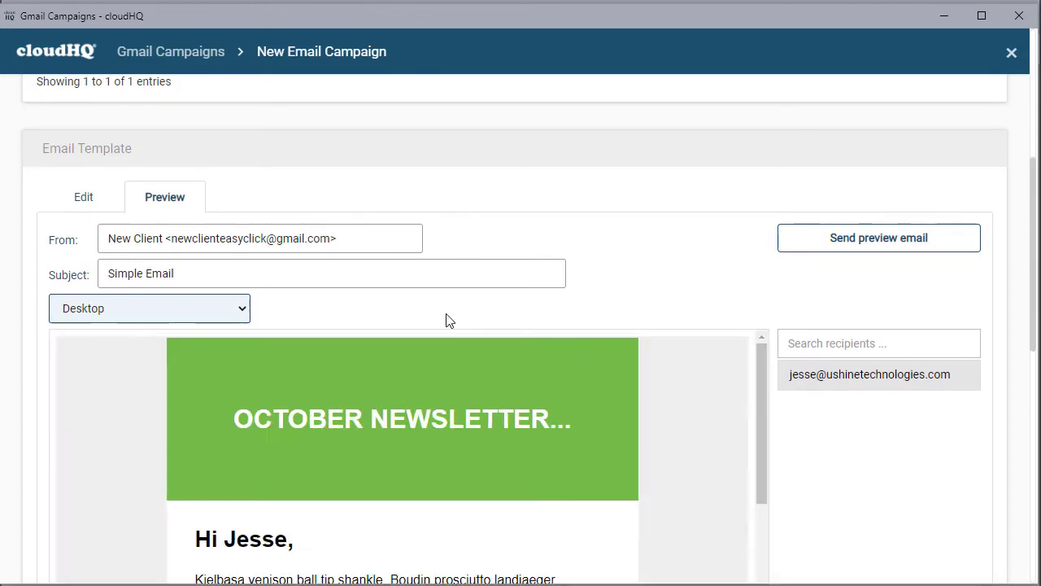
pyautogui.click(894, 244)
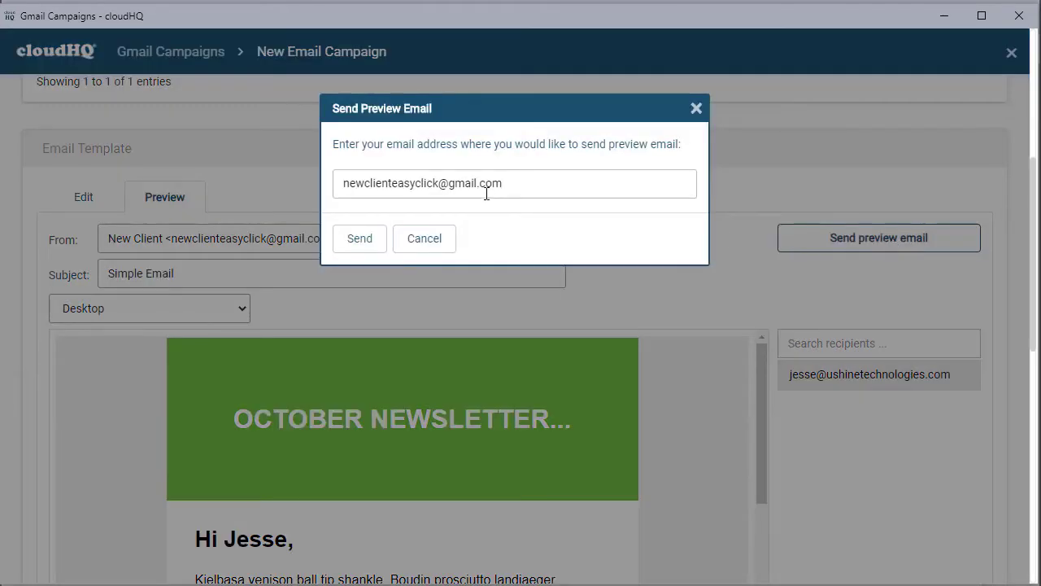
pyautogui.click(355, 242)
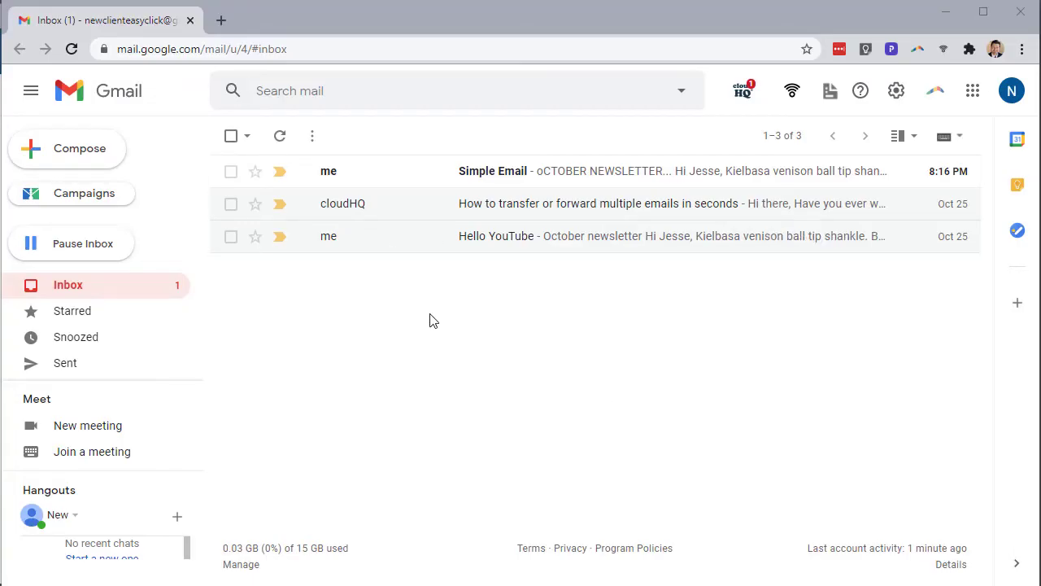
# Open the received Simple Email message in the Gmail inbox, examine its greeting, body and footer, and return to the inbox
pyautogui.click(376, 173)
pyautogui.scroll(-2, 462, 329)
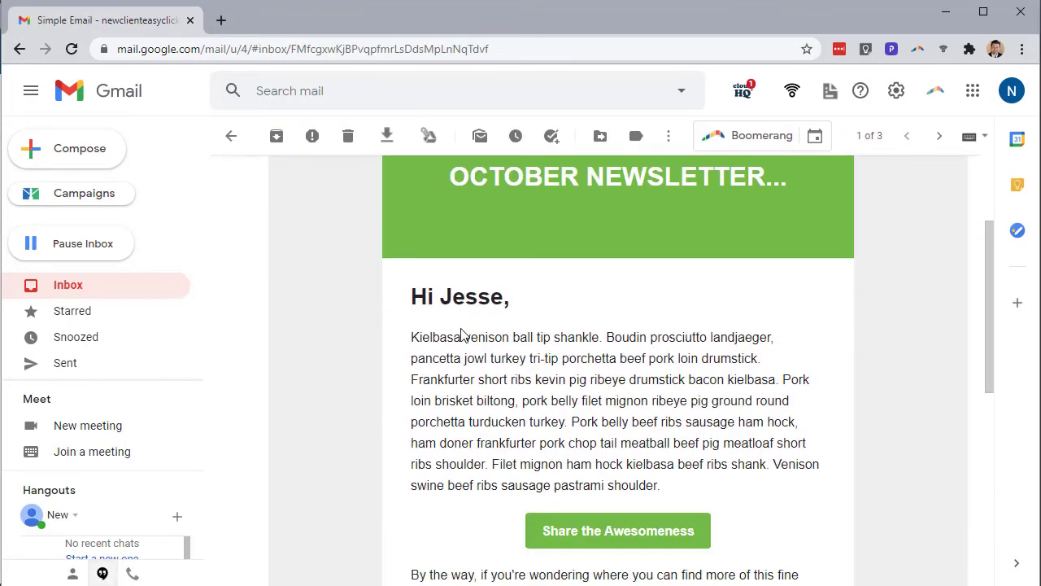
pyautogui.moveTo(446, 300); pyautogui.dragTo(488, 179)
pyautogui.click(534, 303)
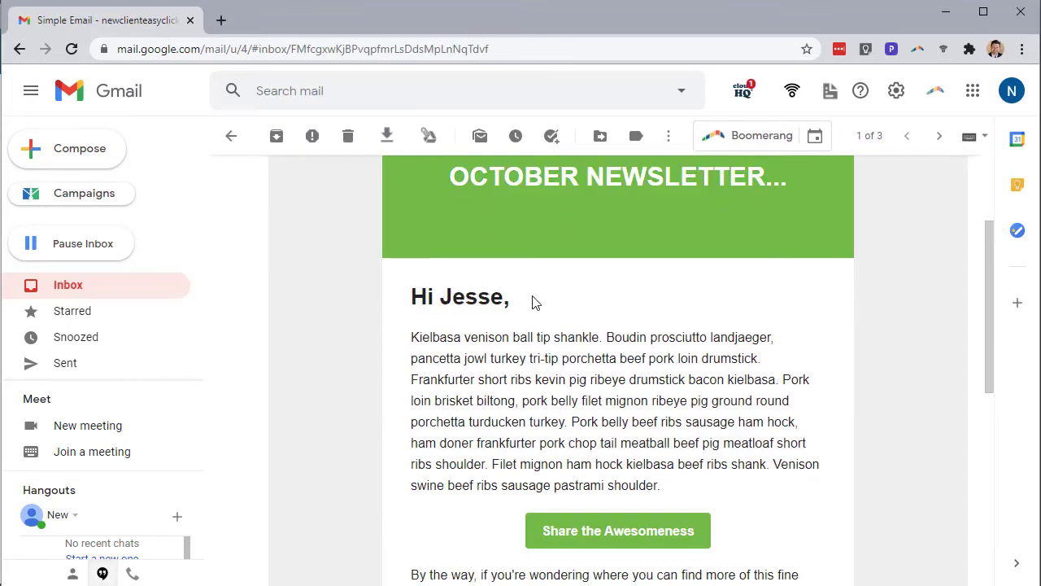
pyautogui.scroll(-3, 563, 306)
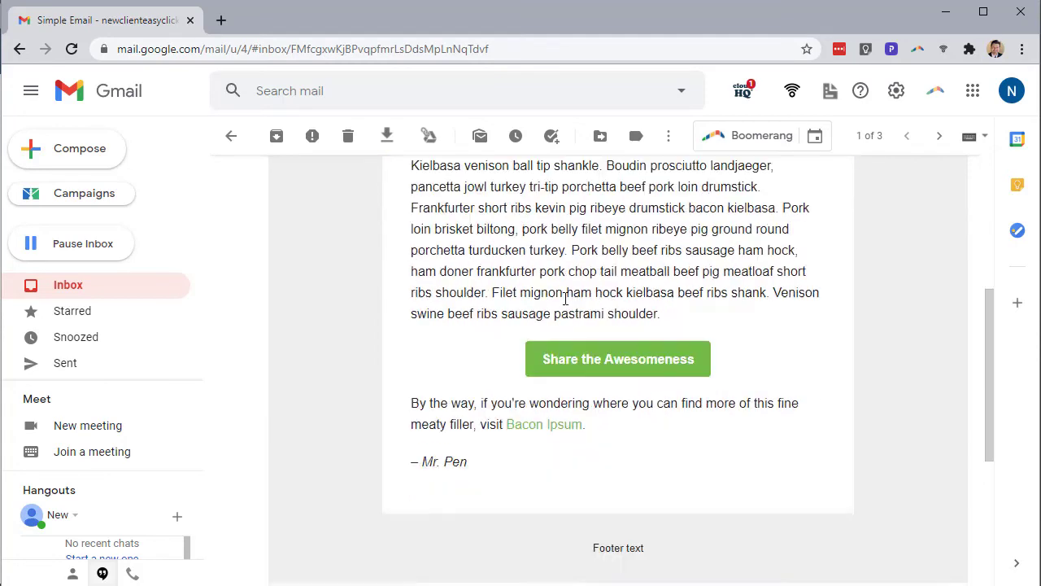
pyautogui.scroll(5, 567, 306)
pyautogui.scroll(1, 566, 305)
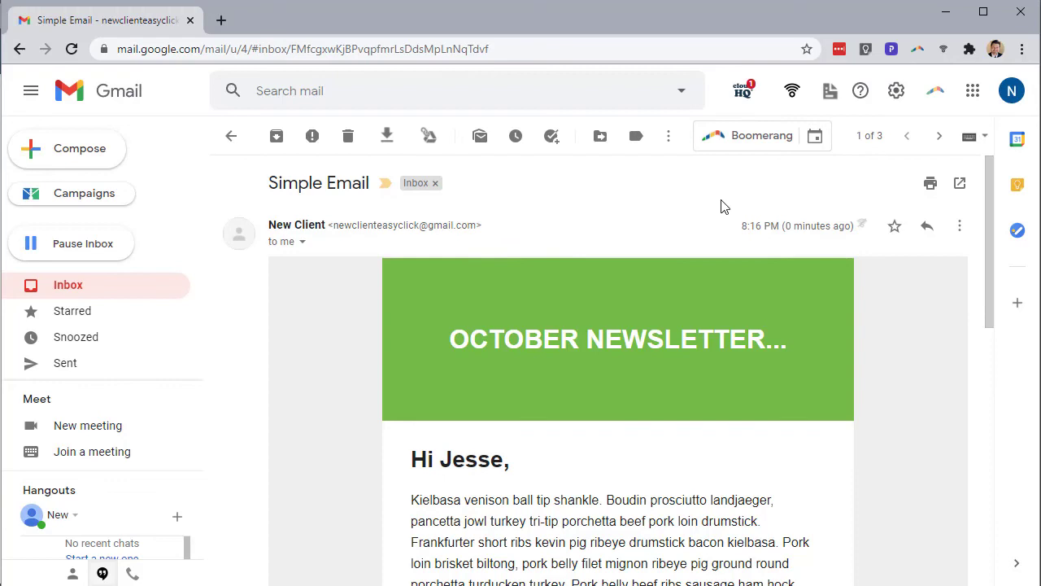
pyautogui.press('u')
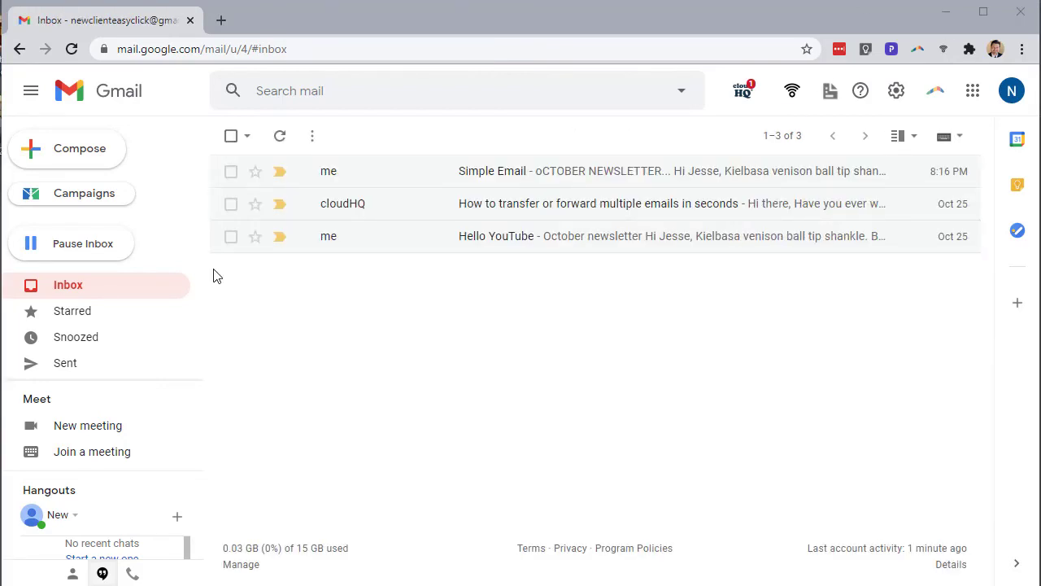
# Open the Gmail Campaigns window and start a new text campaign, keeping its default name
pyautogui.click(75, 203)
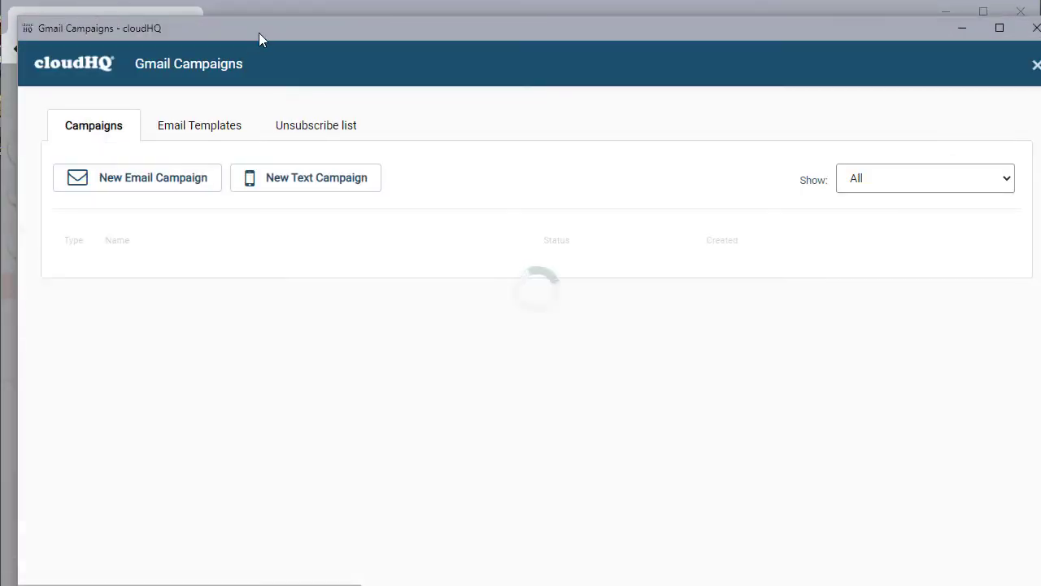
pyautogui.moveTo(260, 38); pyautogui.dragTo(245, 10)
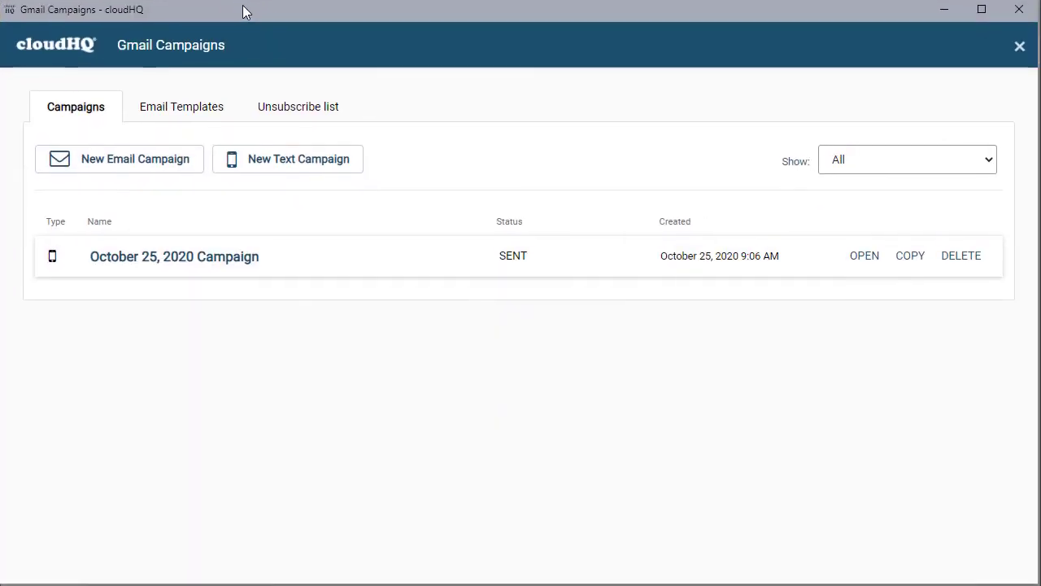
pyautogui.click(297, 167)
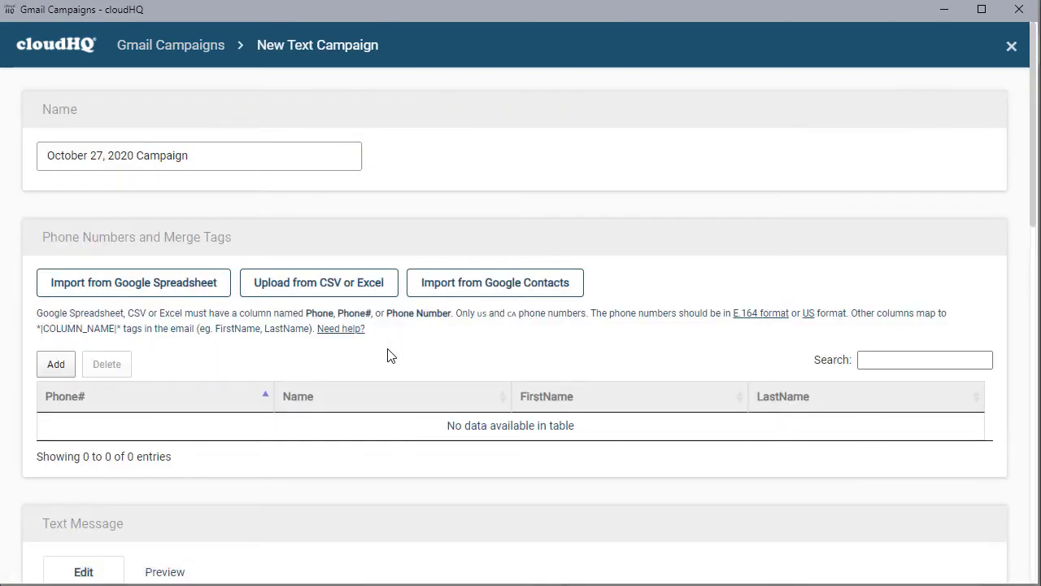
pyautogui.moveTo(228, 156); pyautogui.dragTo(44, 155)
# Import the text campaign's phone numbers and names from the Contacts group in Google Contacts
pyautogui.scroll(-1, 107, 211)
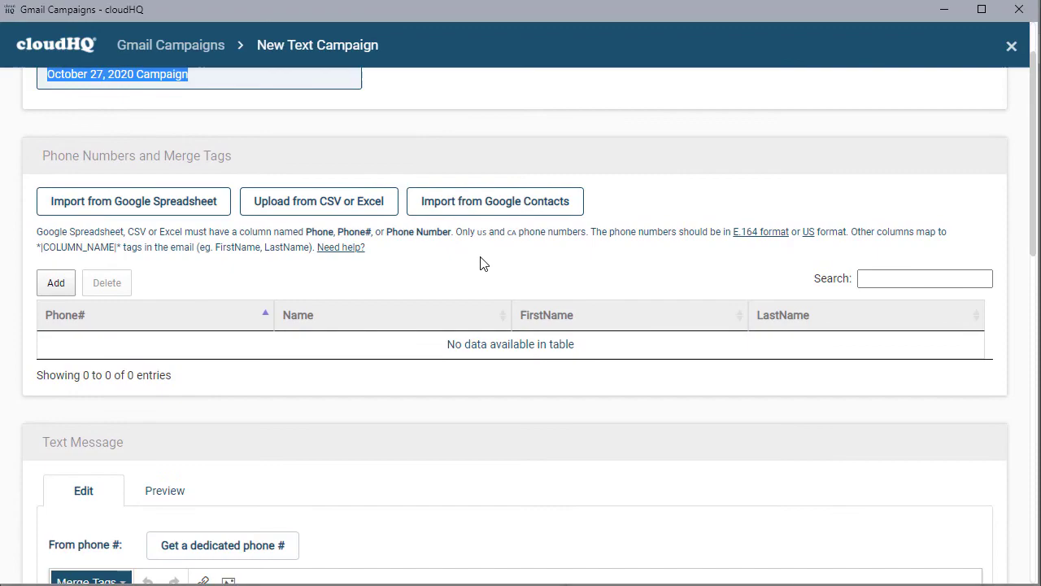
pyautogui.click(480, 208)
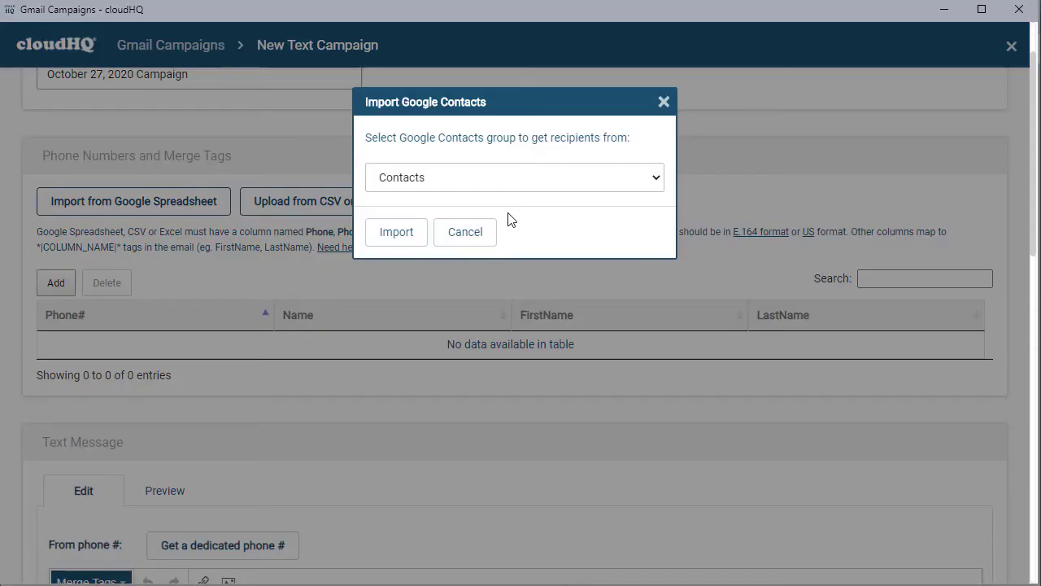
pyautogui.click(377, 236)
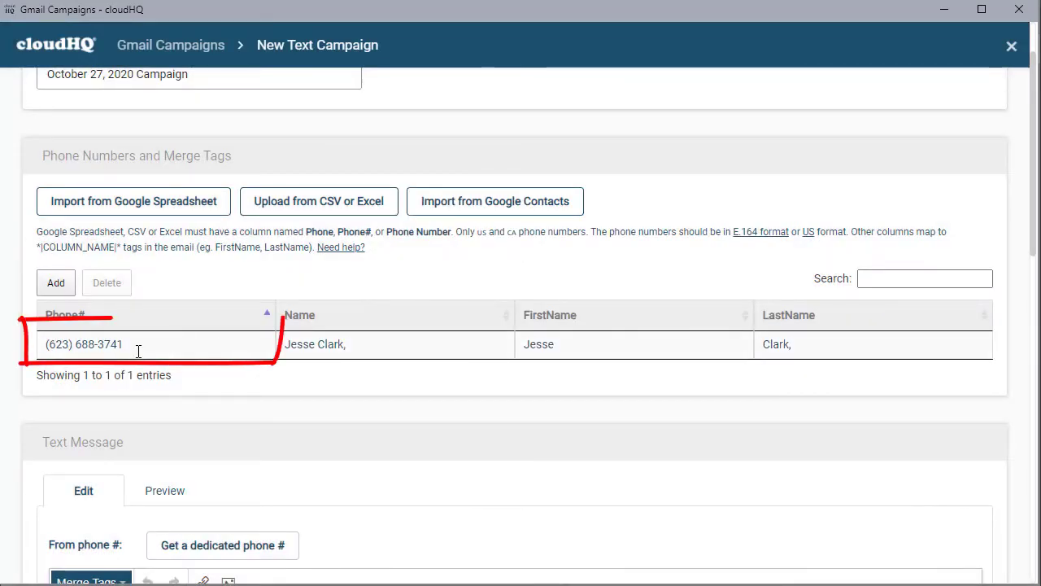
# Review the imported phone number row and the sample text message with its merge tag, link and image instructions
pyautogui.scroll(-1, 140, 348)
pyautogui.scroll(1, 139, 352)
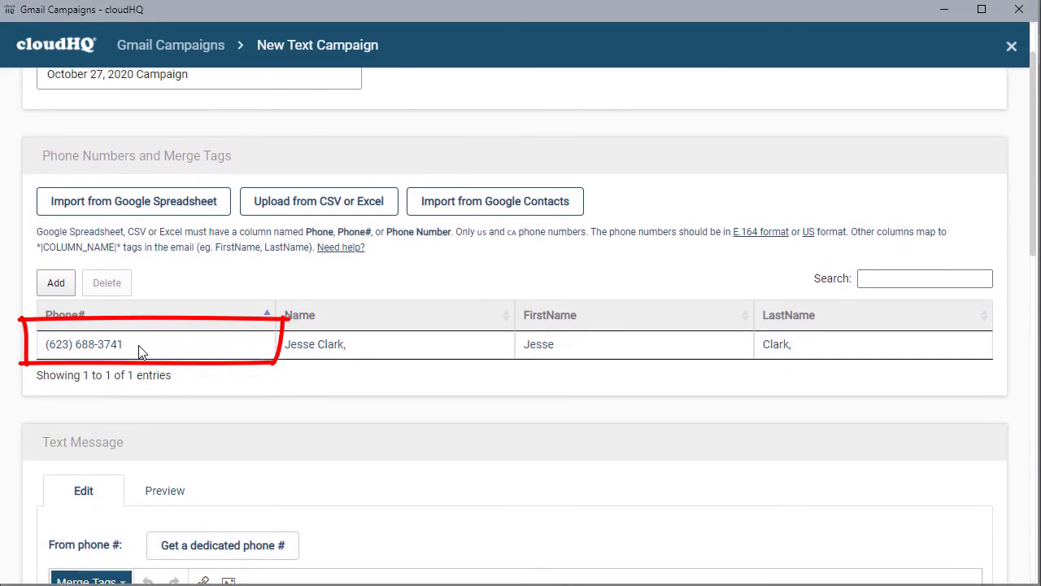
pyautogui.scroll(-3, 140, 345)
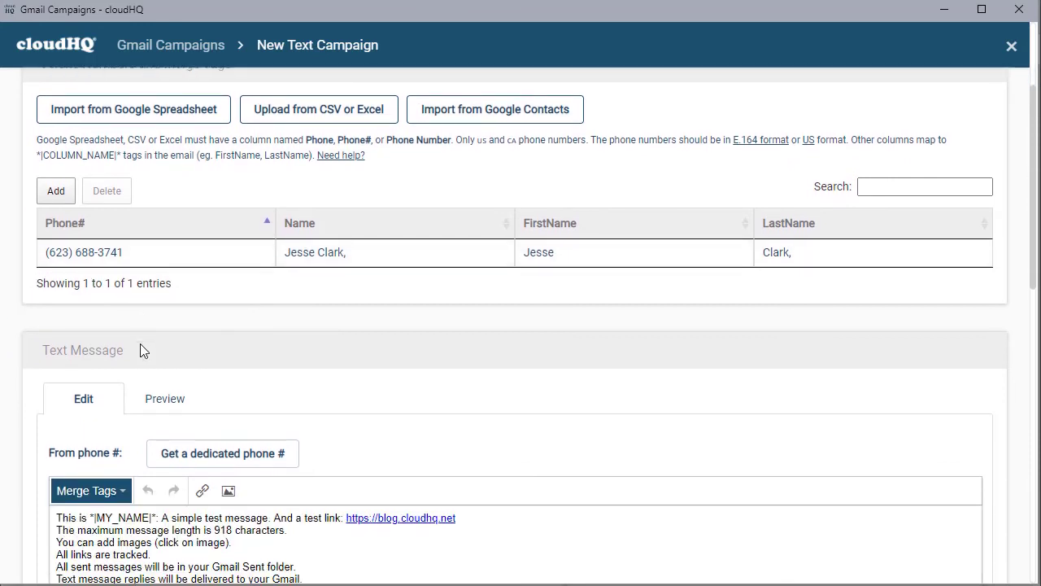
pyautogui.scroll(2, 139, 348)
pyautogui.scroll(-1, 139, 349)
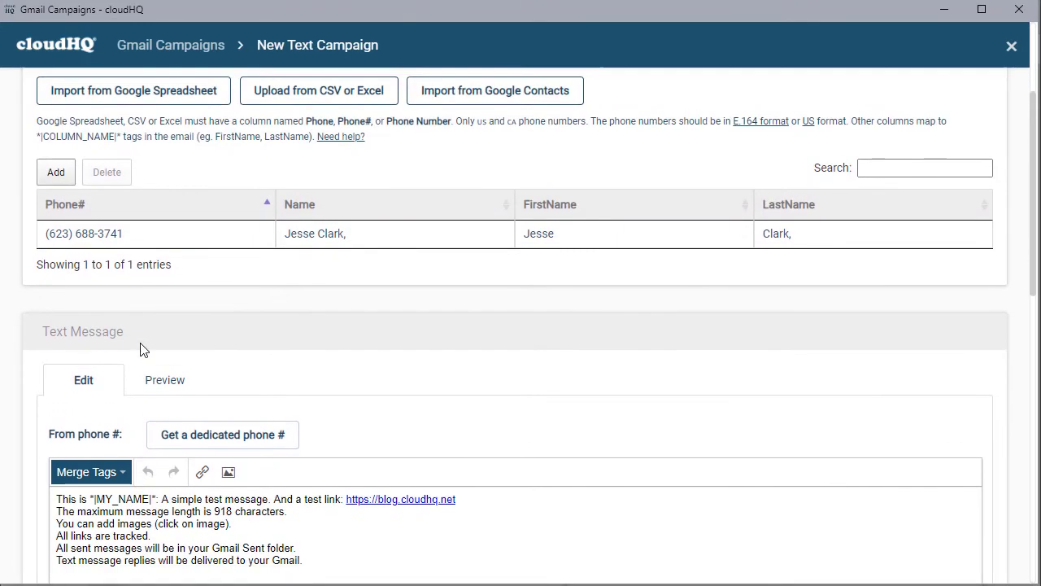
pyautogui.scroll(1, 162, 352)
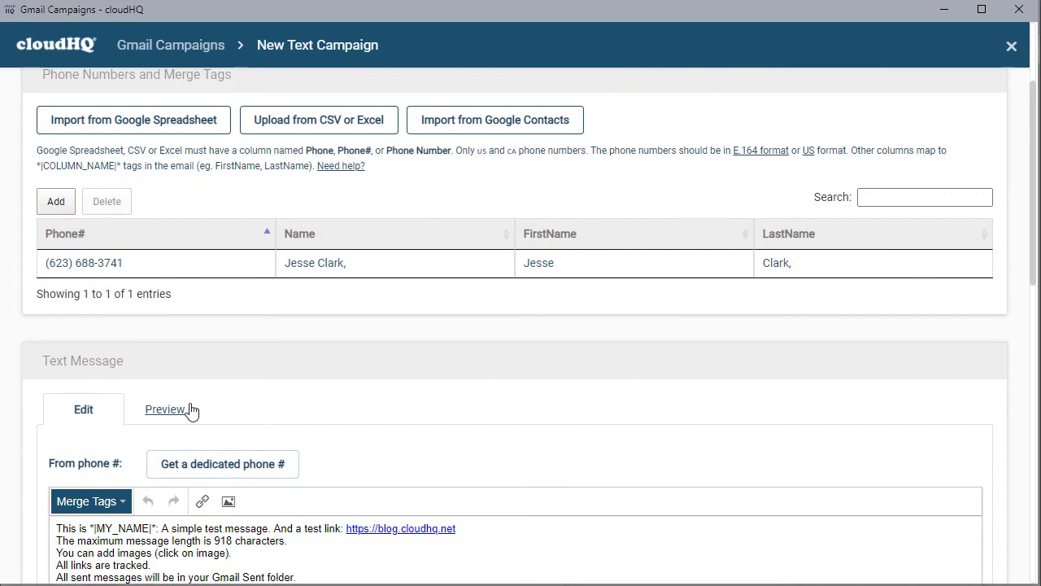
pyautogui.scroll(-1, 190, 408)
pyautogui.moveTo(388, 512); pyautogui.dragTo(69, 446)
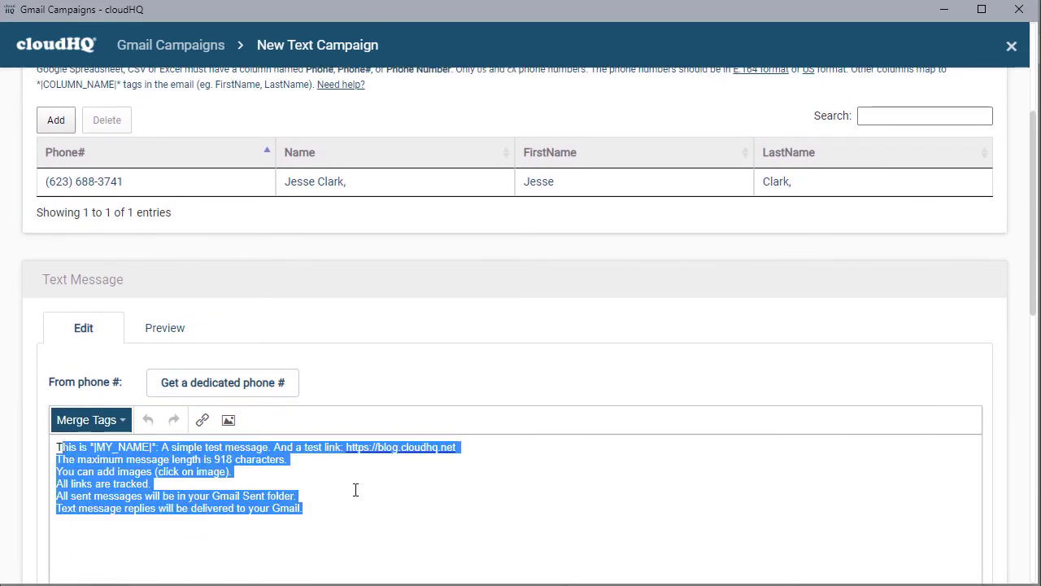
pyautogui.click(126, 459)
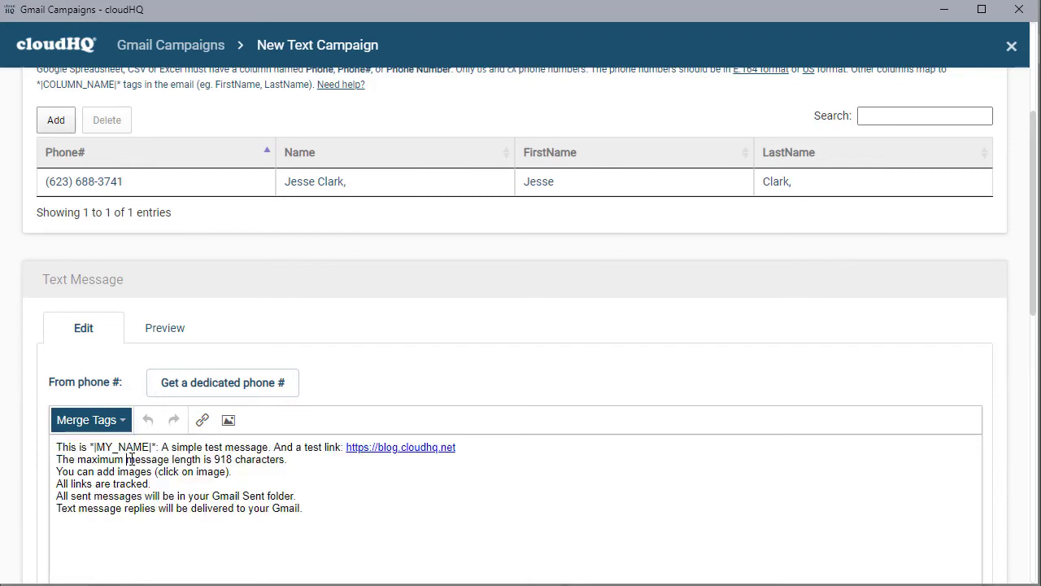
pyautogui.scroll(-1, 312, 473)
pyautogui.scroll(-2, 312, 474)
pyautogui.scroll(2, 313, 477)
pyautogui.scroll(-1, 423, 289)
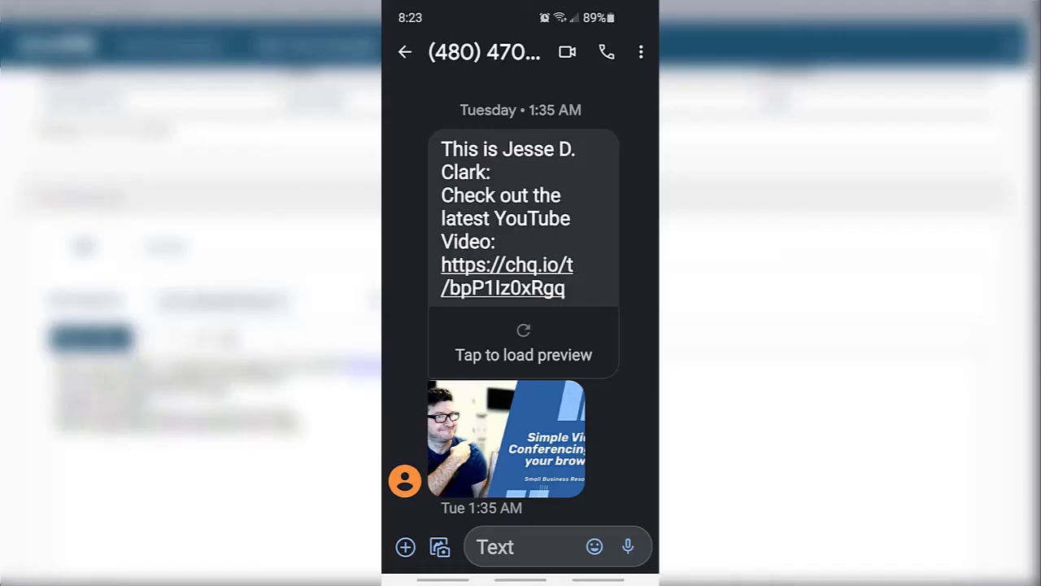